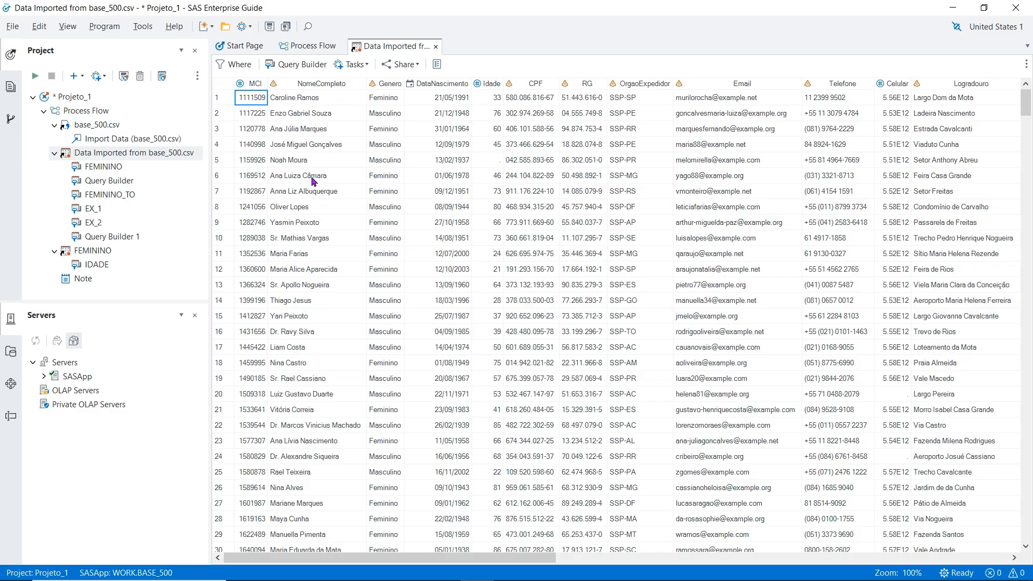
- Open the WHERE filter for the imported base_500 data and enter the condition (GENERO = "Feminino" AND IDADE >= 60)
click(241, 69)
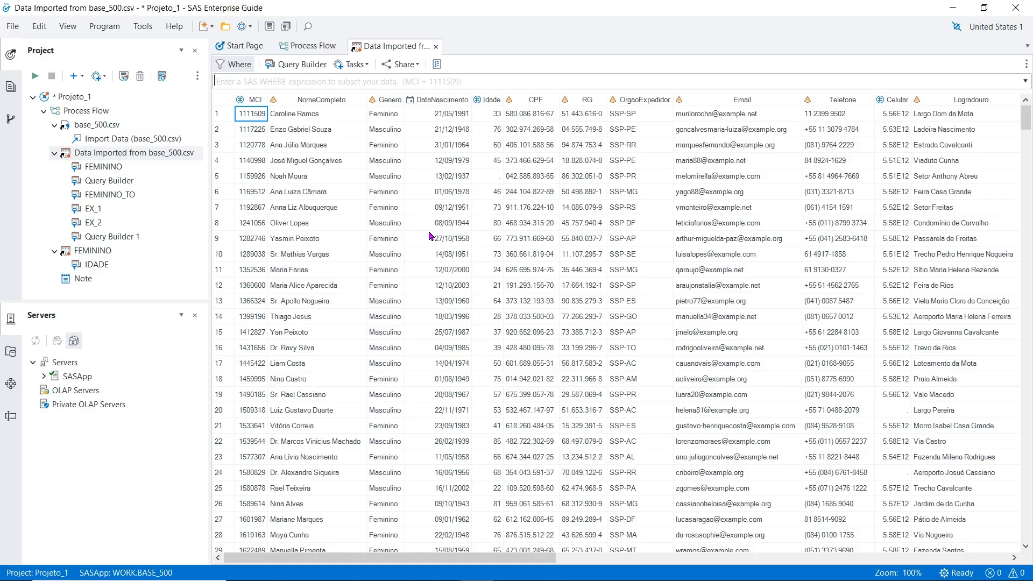
text(GEN)
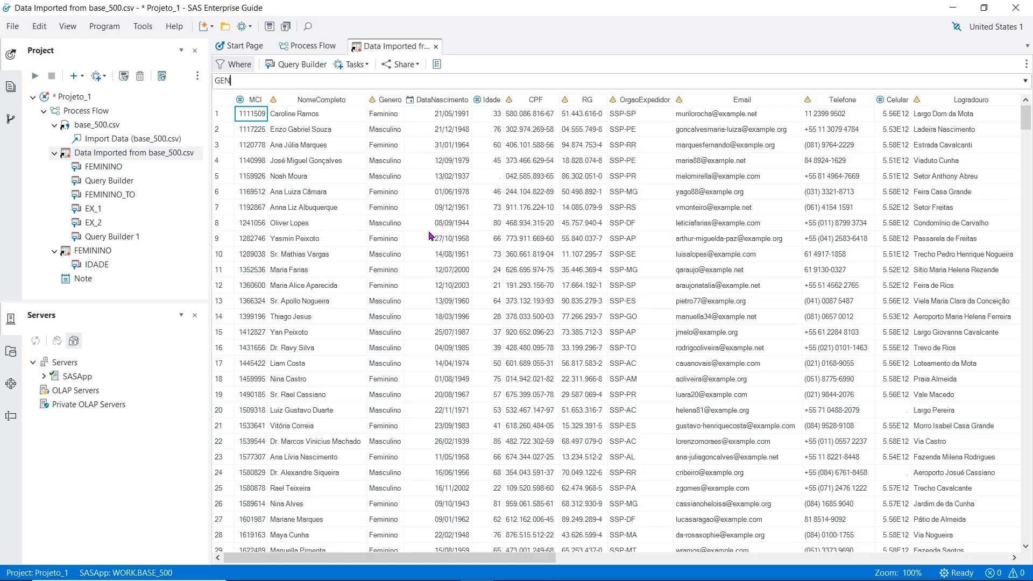
text(ERO = "Feminino" AND IDADE >= 60)
text())
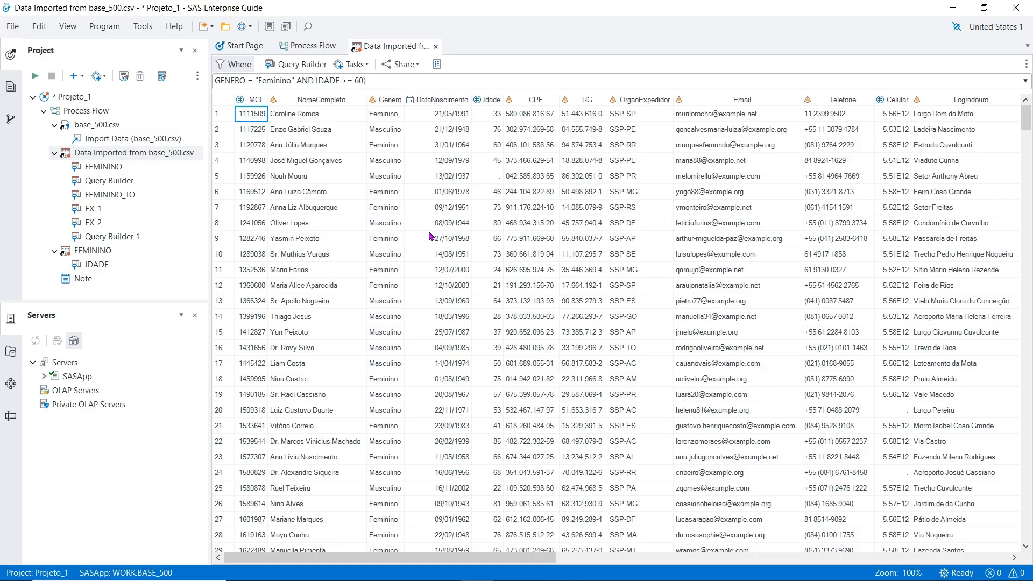
key(Home)
text(()
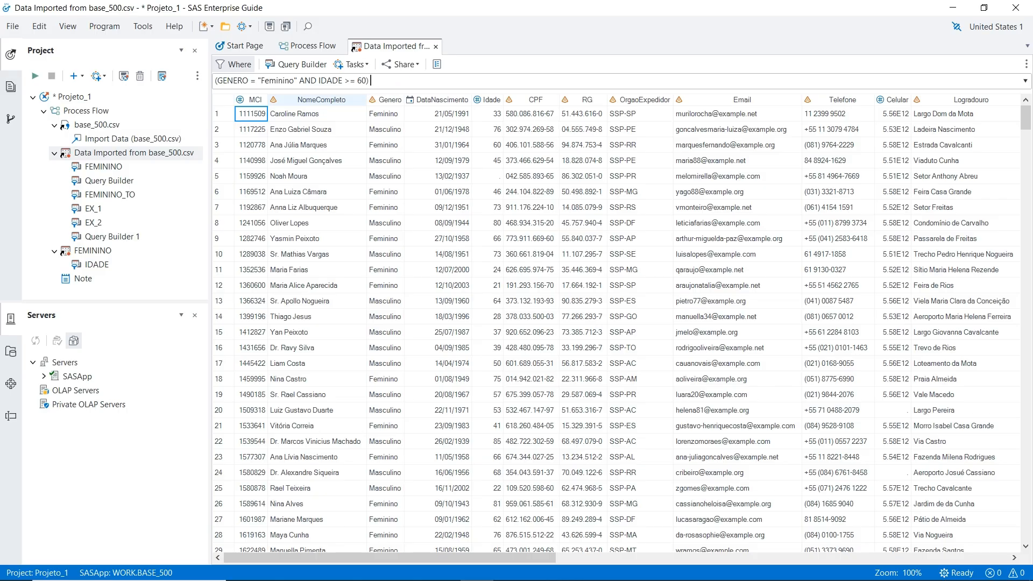
- Extend the WHERE expression with OR (LOWCASE(GENERO) = "masculino" AND IDADE >= 65) and apply the filter
text(OR (LOWCASE(GENERO) = "masculi)
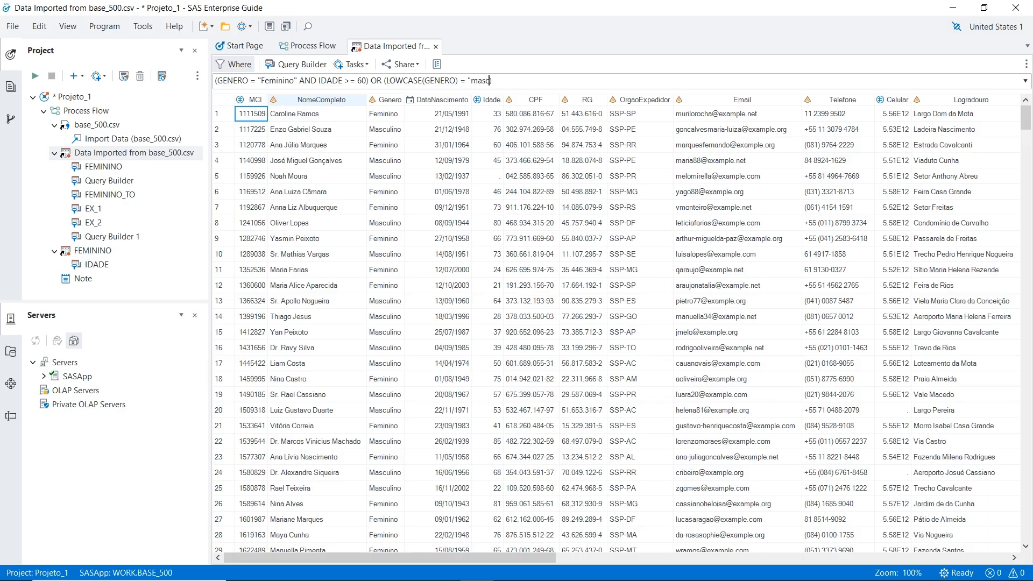
text(no" AND IDADE >= 65)
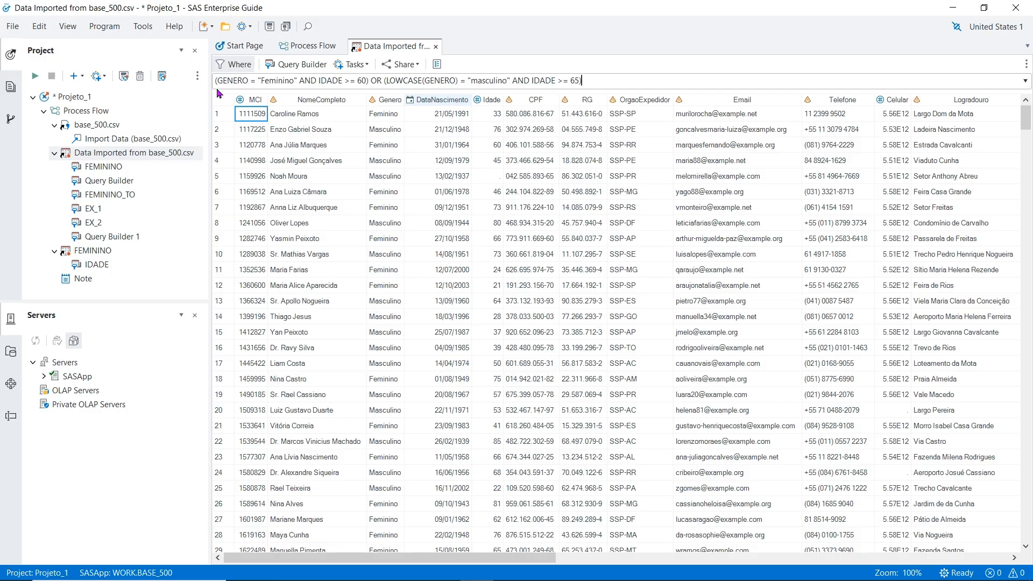
click(595, 81)
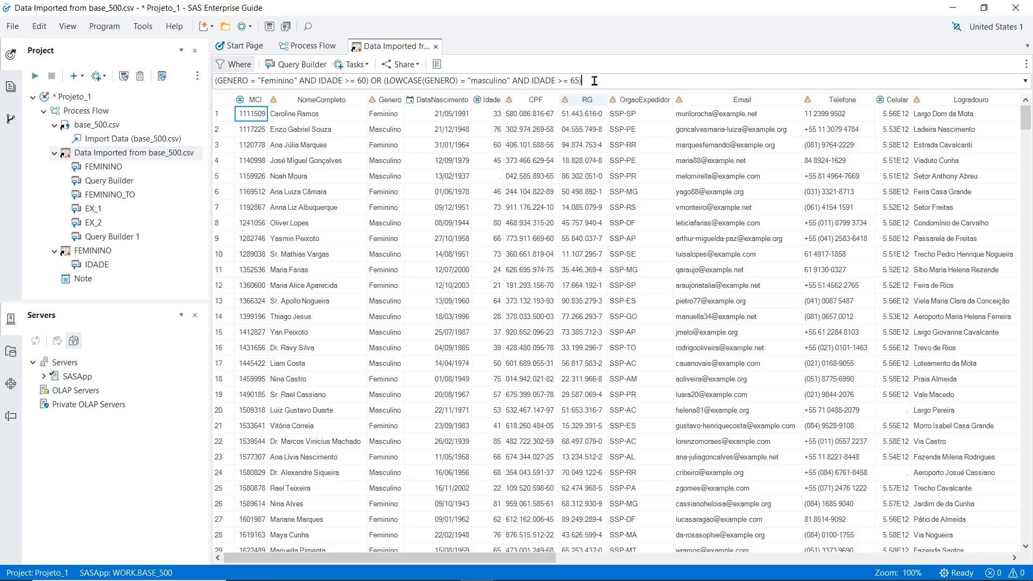
key(Return)
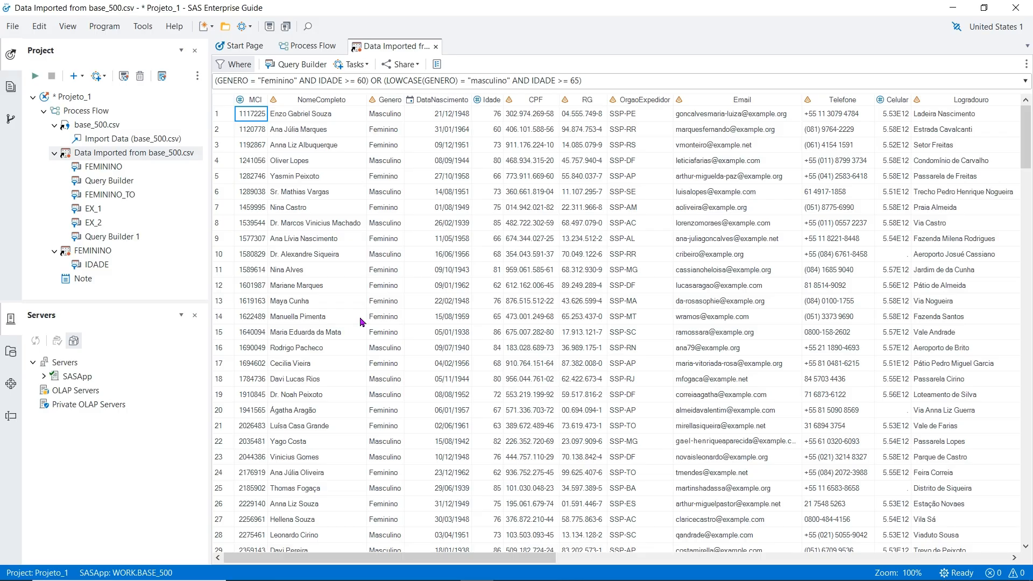
- Check the Genero and Idade values in the filtered rows against the WHERE conditions, selecting those cells in the second row
drag(1026, 160, 1027, 160)
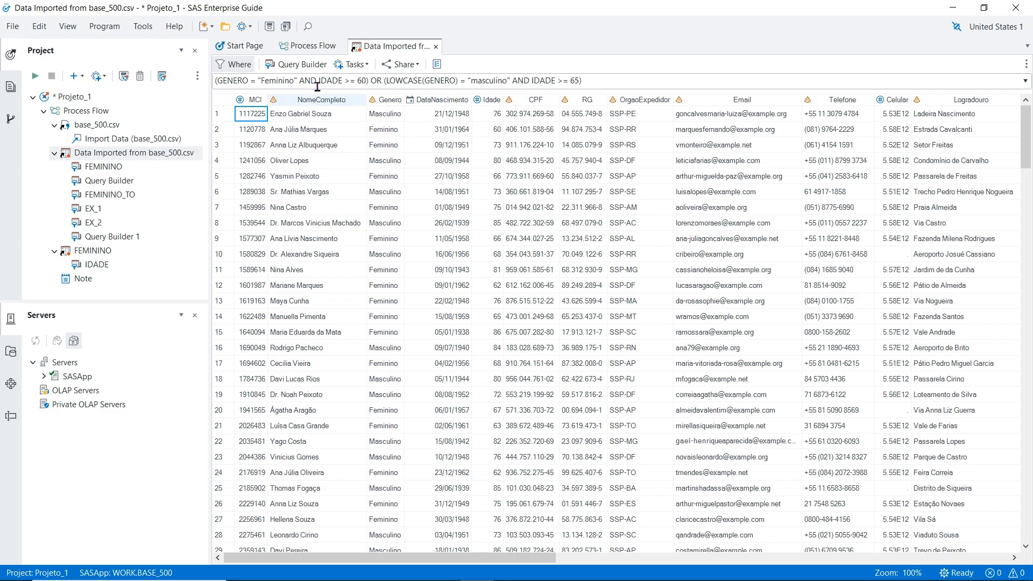
click(376, 130)
drag(416, 134, 487, 134)
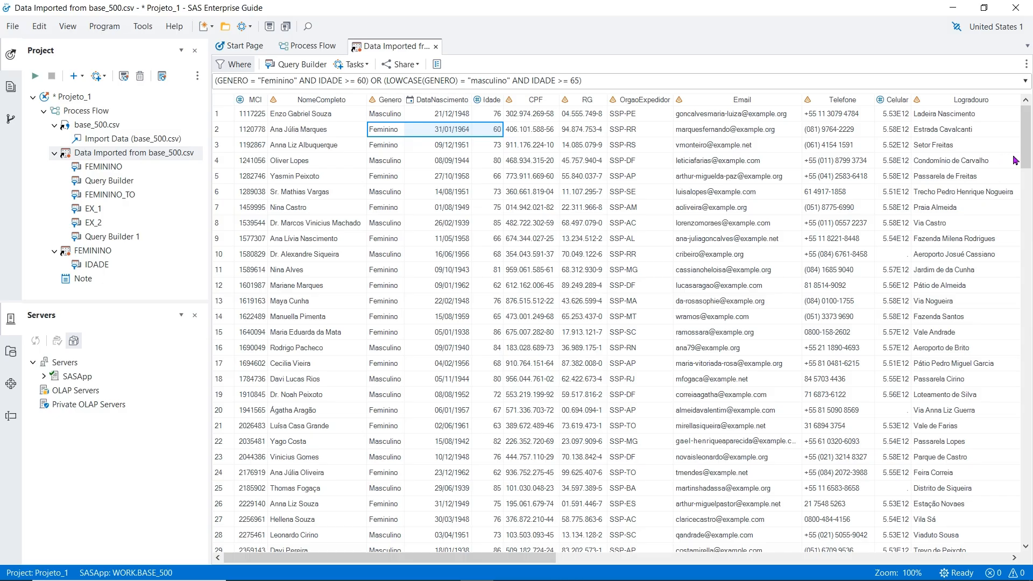
mouse_move(1026, 162)
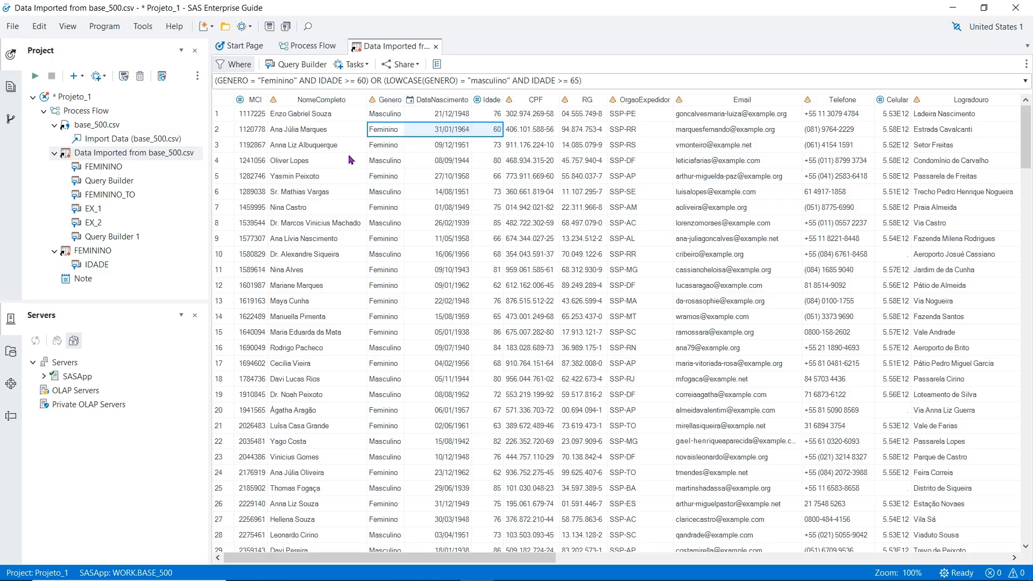
- Start a new Query Builder query on the imported data and include all columns of table t1 (BASE_500)
click(294, 66)
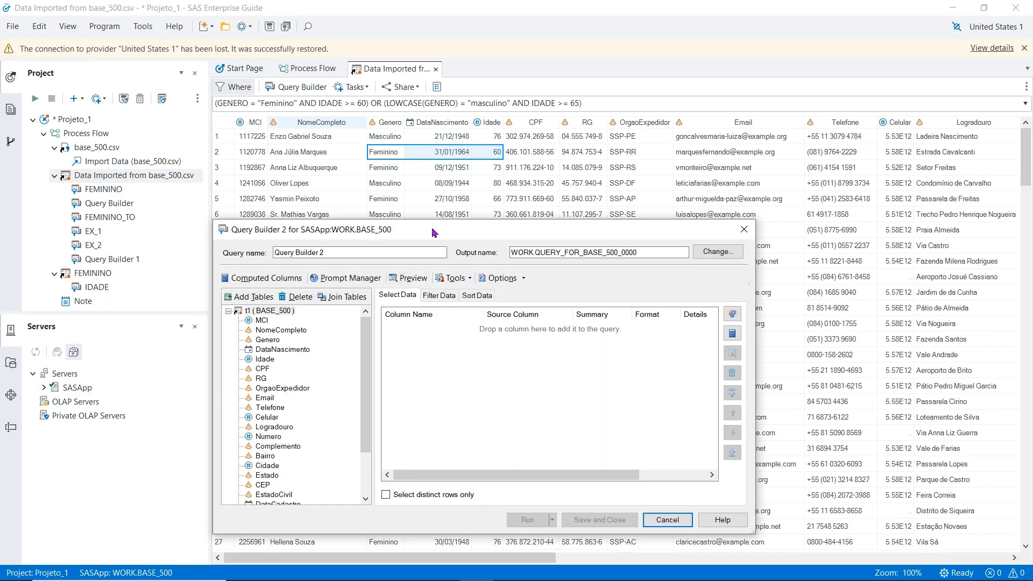
drag(434, 233, 434, 182)
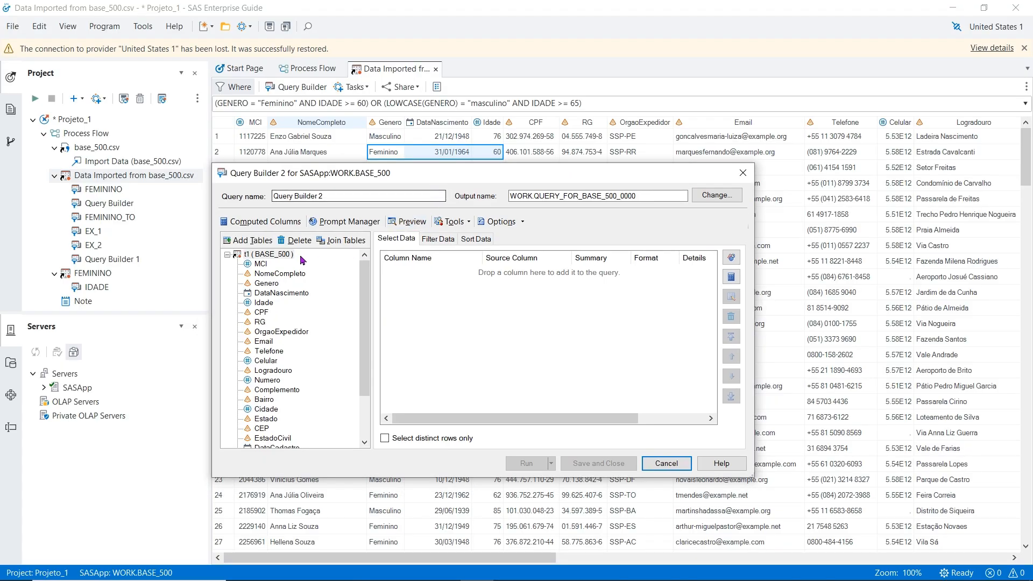
click(275, 255)
drag(275, 255, 437, 286)
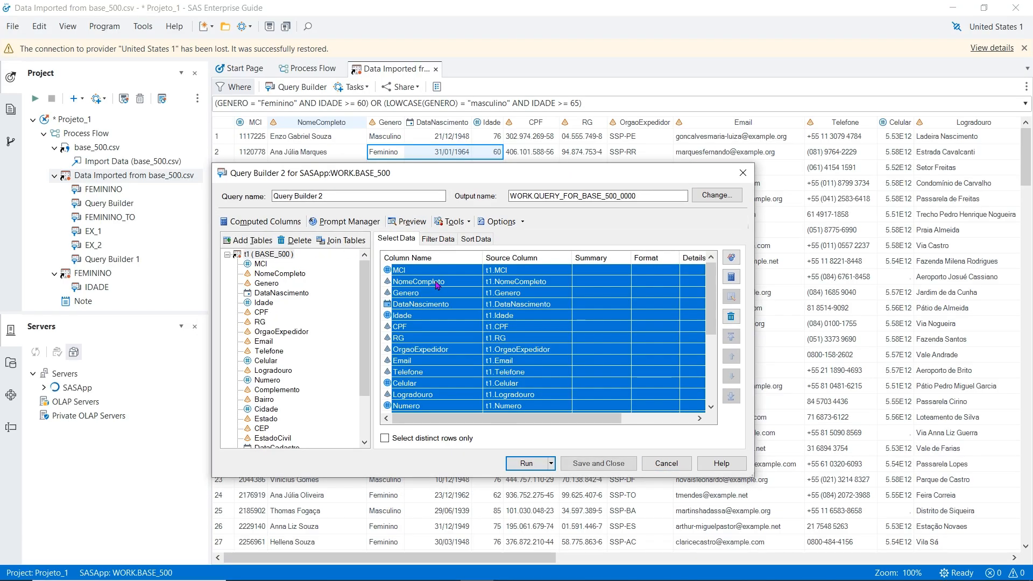
- Add a raw-data filter to the query where Genero is equal to Feminino, choosing the value from the column's retrieved values
click(440, 240)
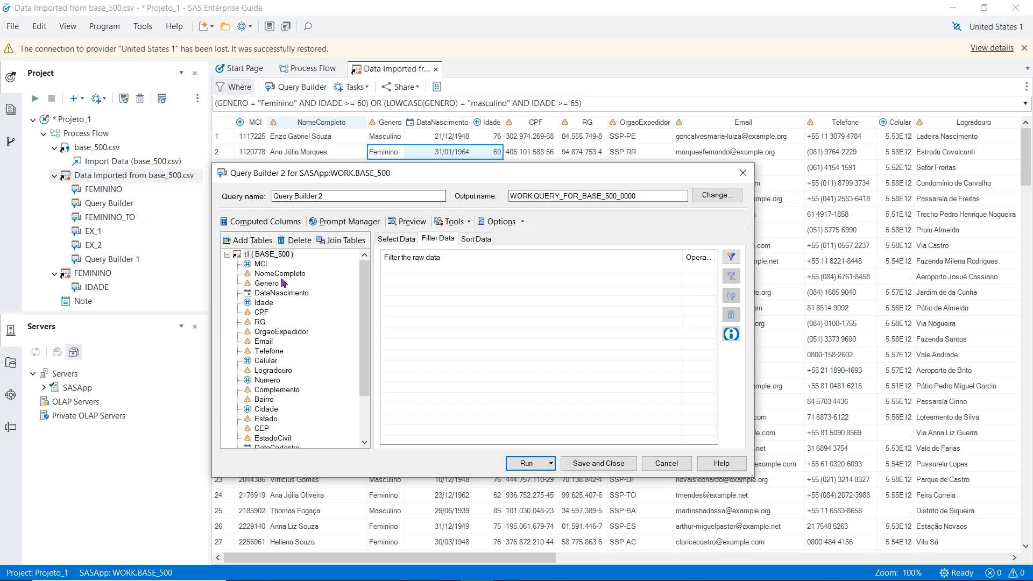
drag(284, 283, 408, 281)
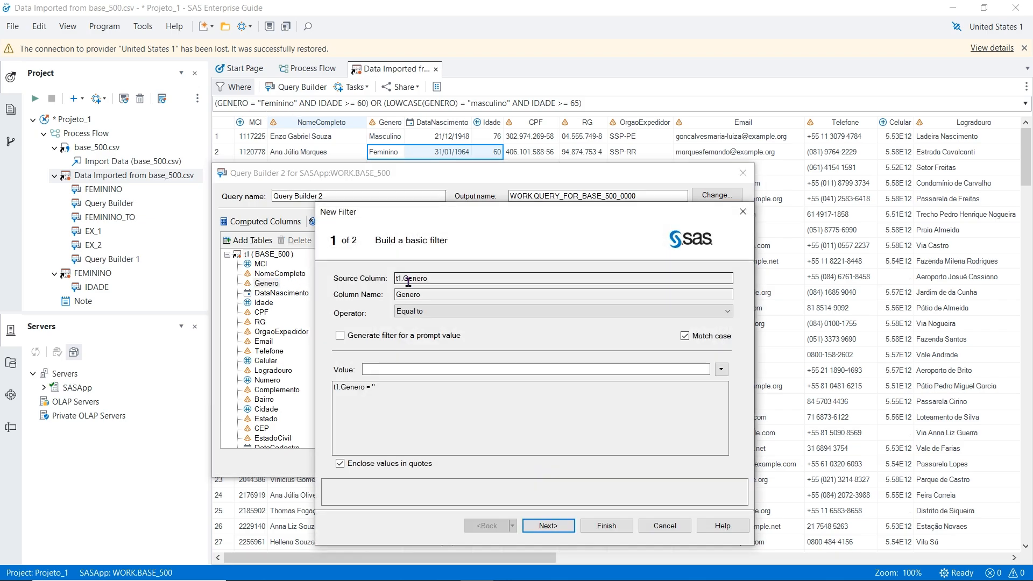
click(721, 369)
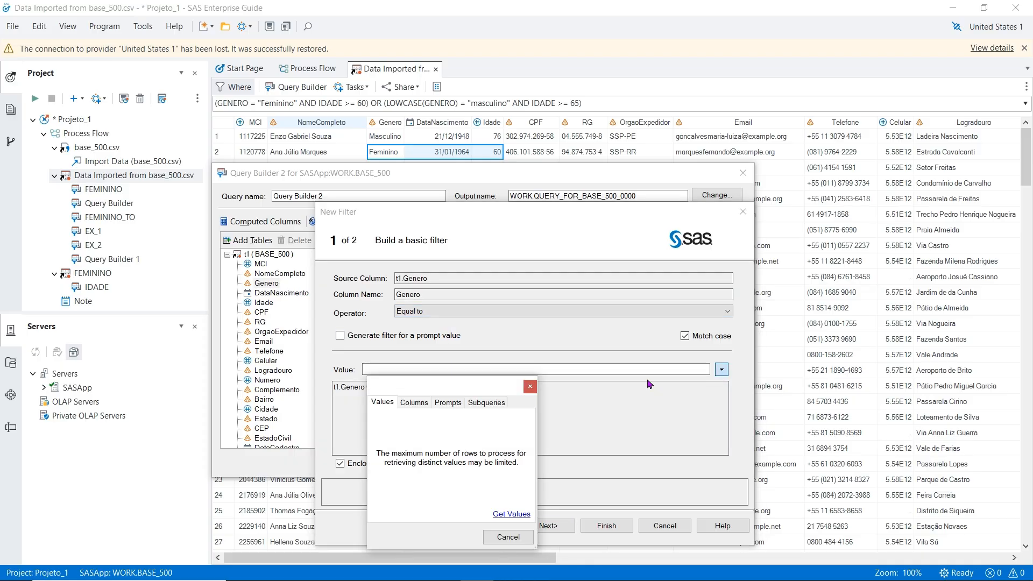
click(503, 514)
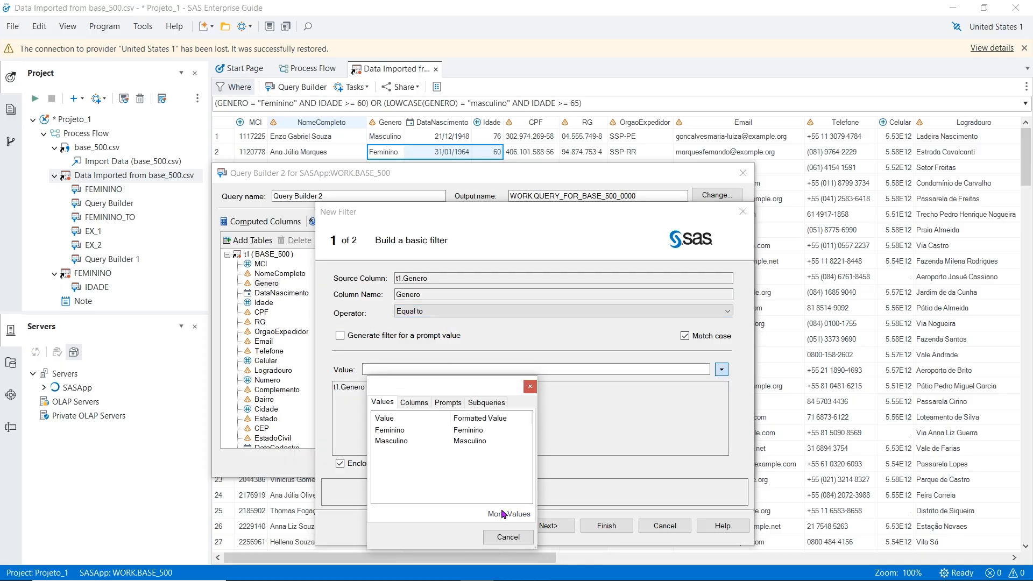
click(395, 430)
click(395, 430)
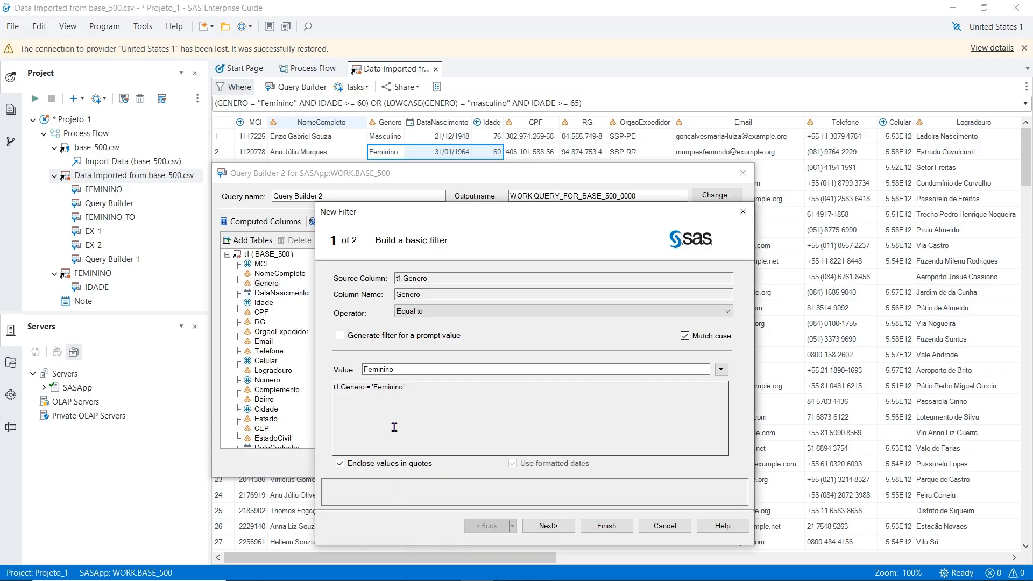
click(607, 526)
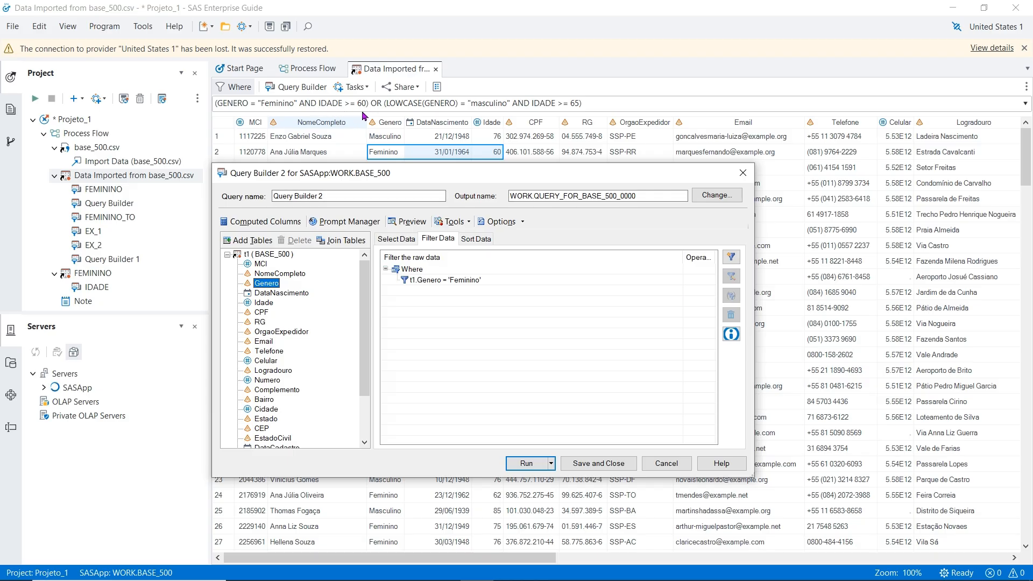
- Add a second filter to the query where Idade is greater than or equal to 60
drag(266, 307, 410, 301)
click(429, 313)
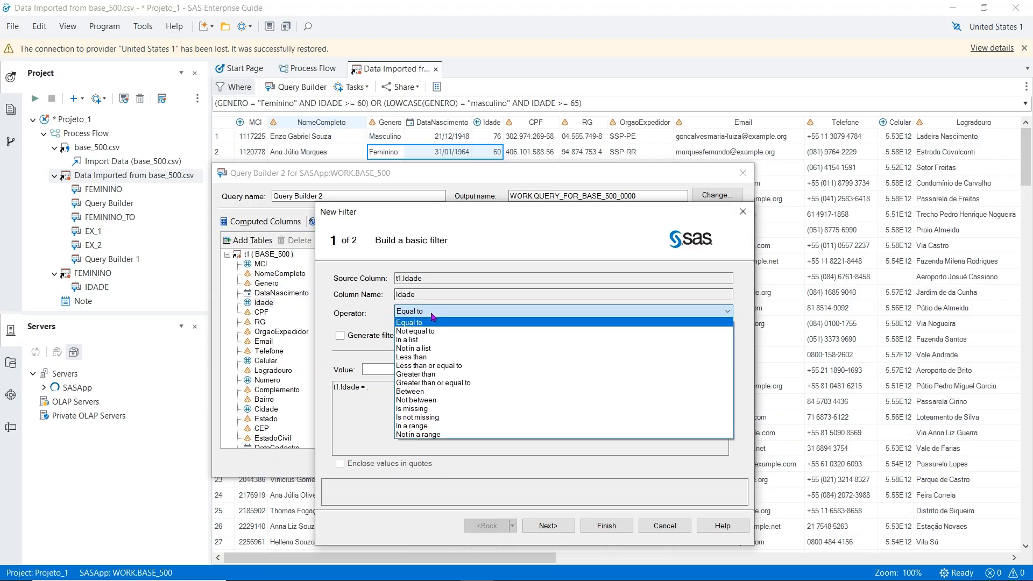
click(472, 383)
click(452, 369)
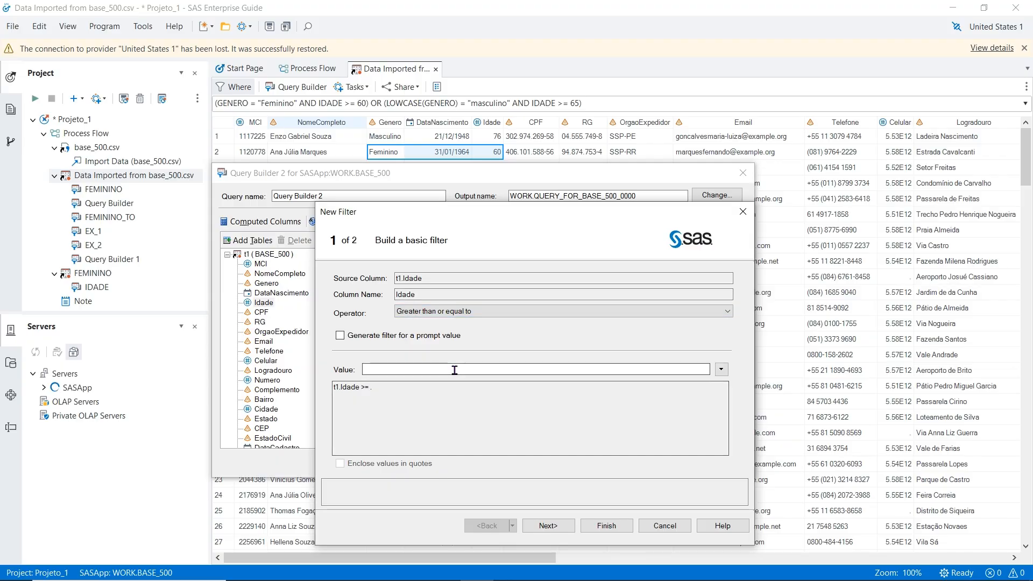
text(60)
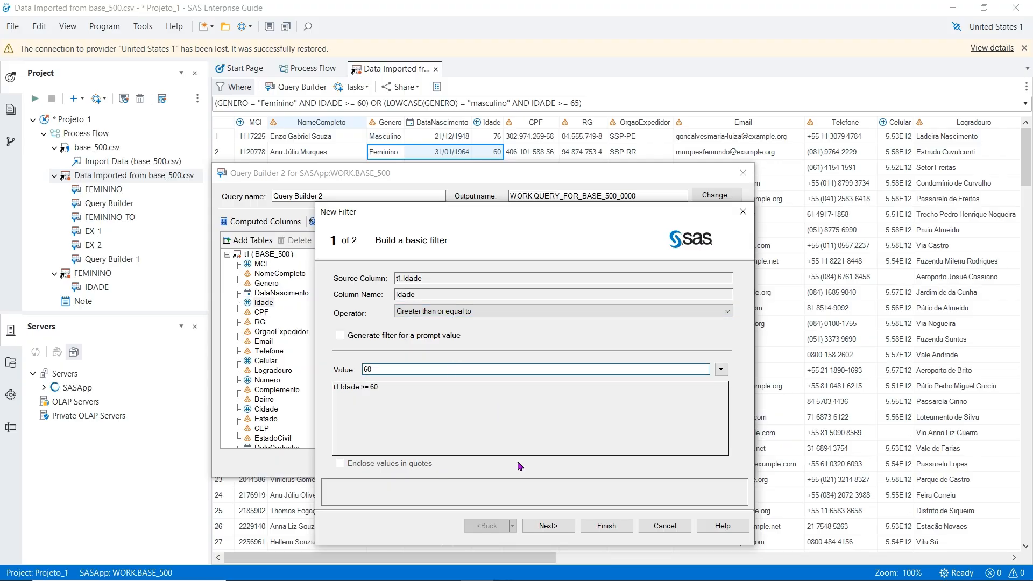
click(606, 526)
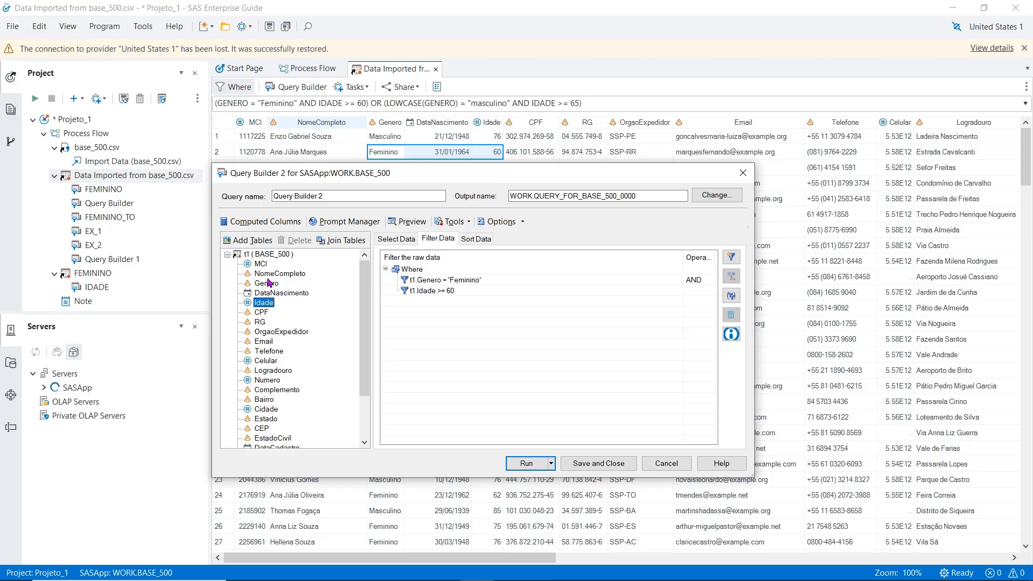
- Add another filter to the query where Genero is equal to Masculino
drag(266, 285, 414, 328)
click(415, 368)
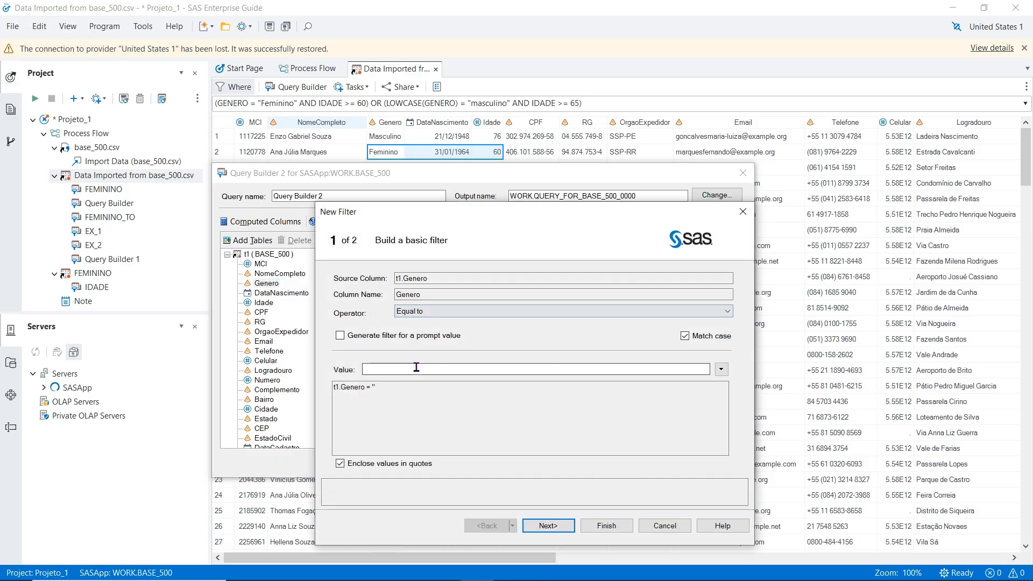
text(Masculino)
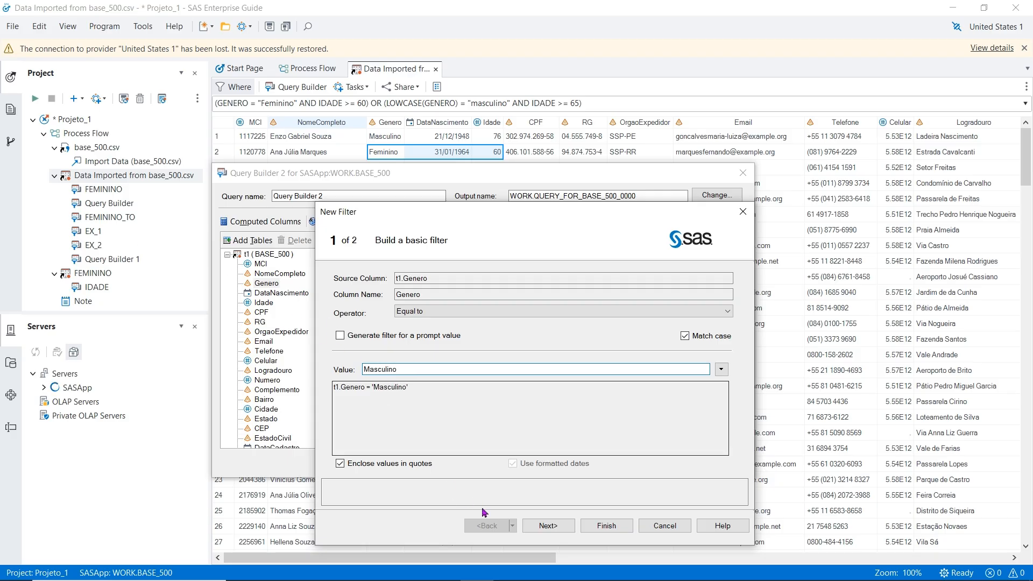
click(597, 526)
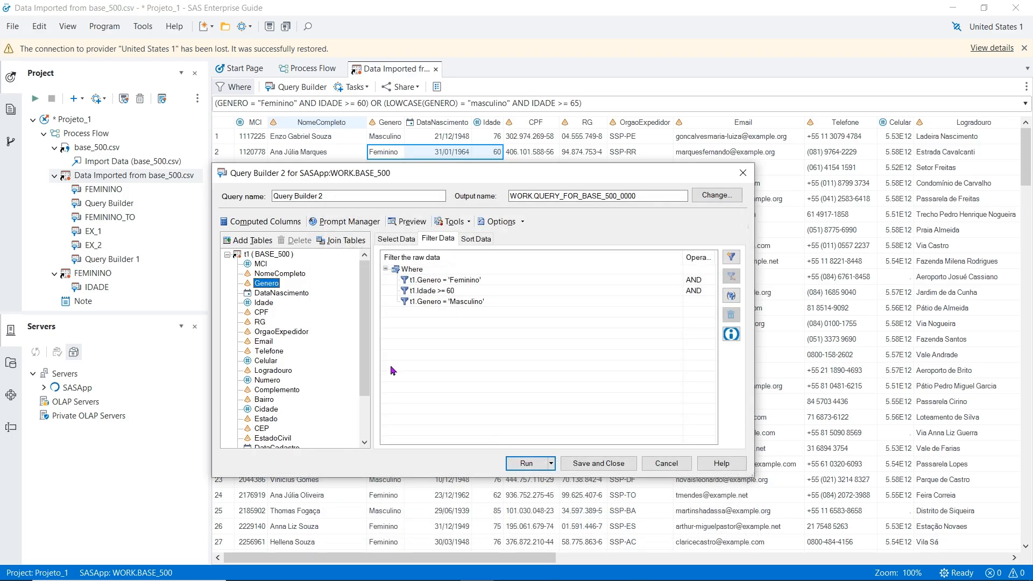
- Add a fourth filter to the query where Idade is greater than or equal to 65
double_click(266, 304)
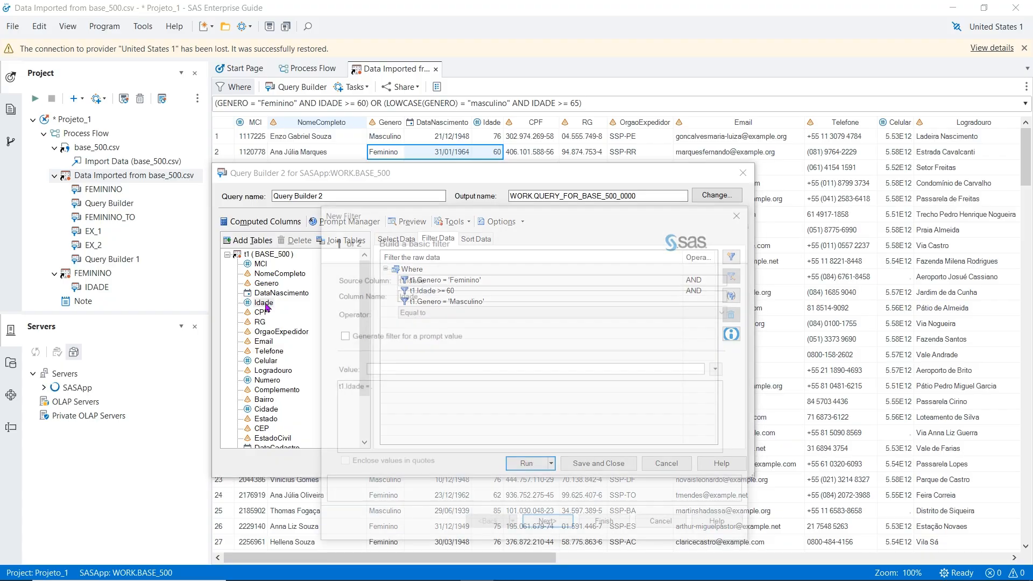
click(412, 312)
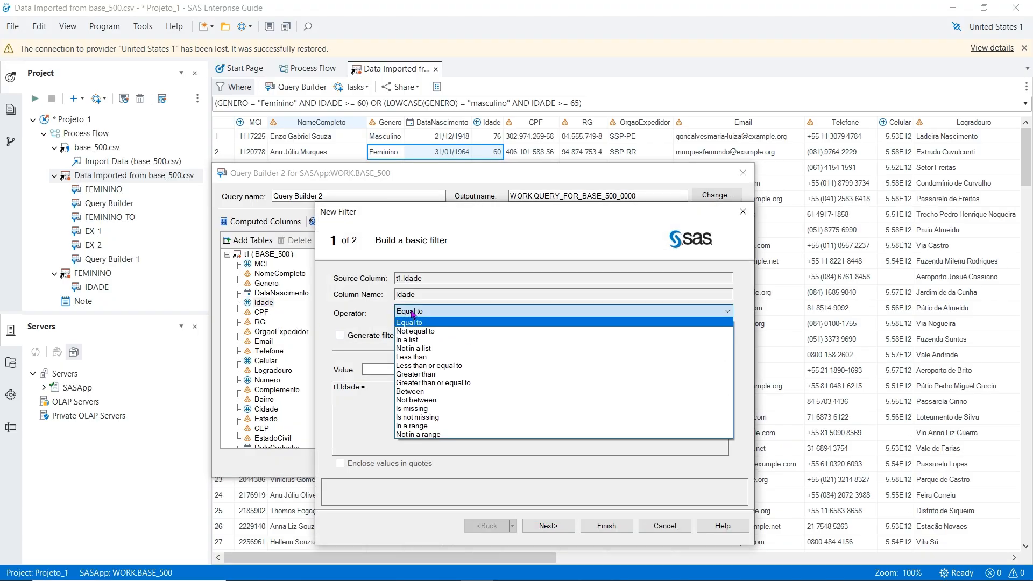
click(452, 383)
click(439, 368)
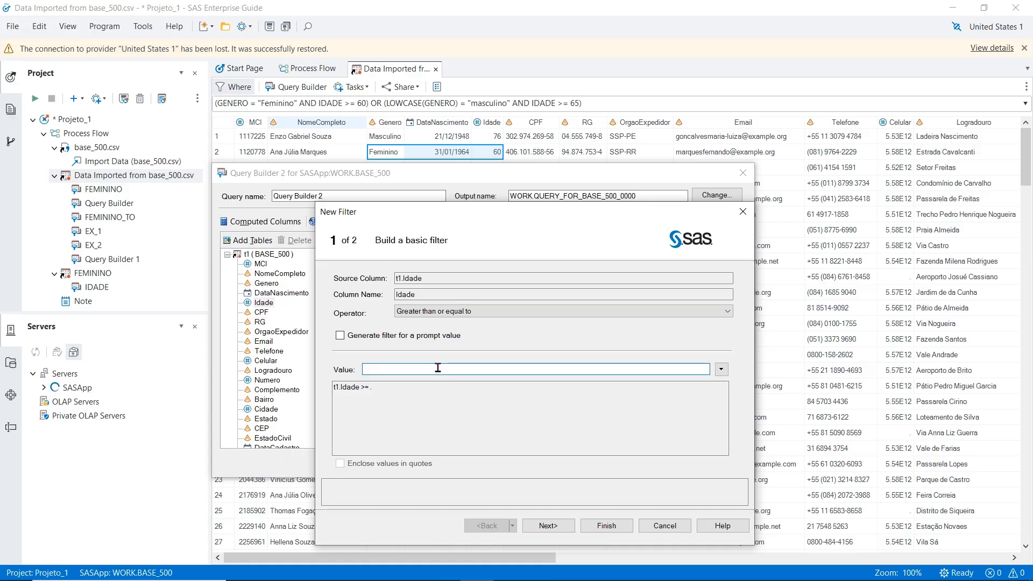
text(65)
click(624, 530)
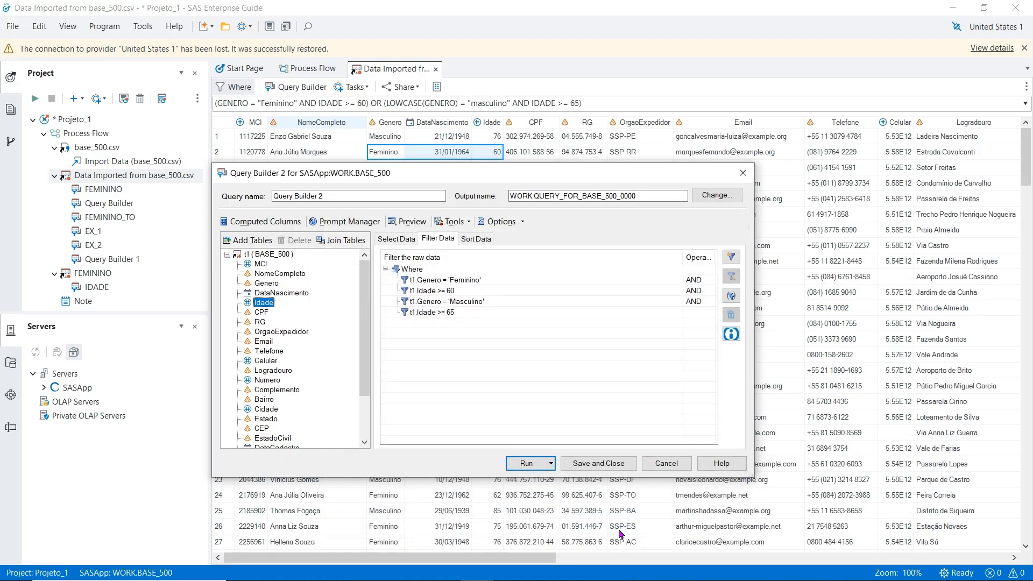
- Run the query and compare its output data with the WHERE-filtered imported table
click(530, 466)
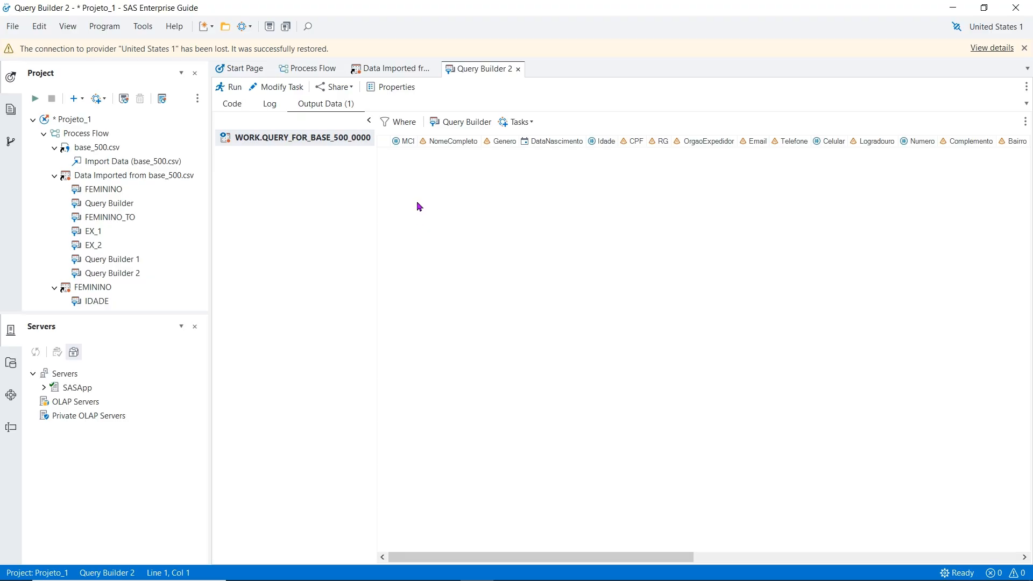
click(392, 69)
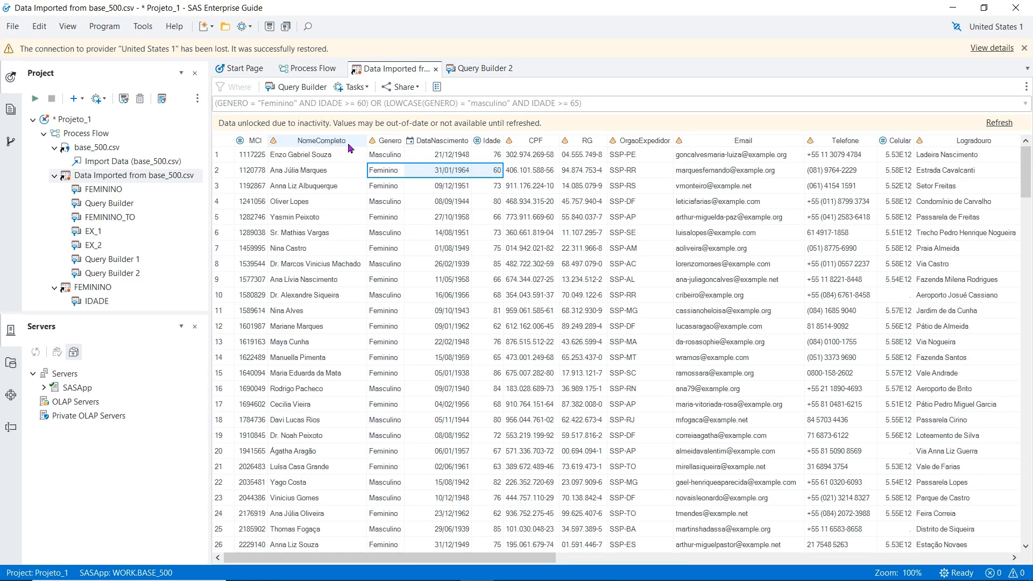
mouse_move(1028, 177)
click(477, 69)
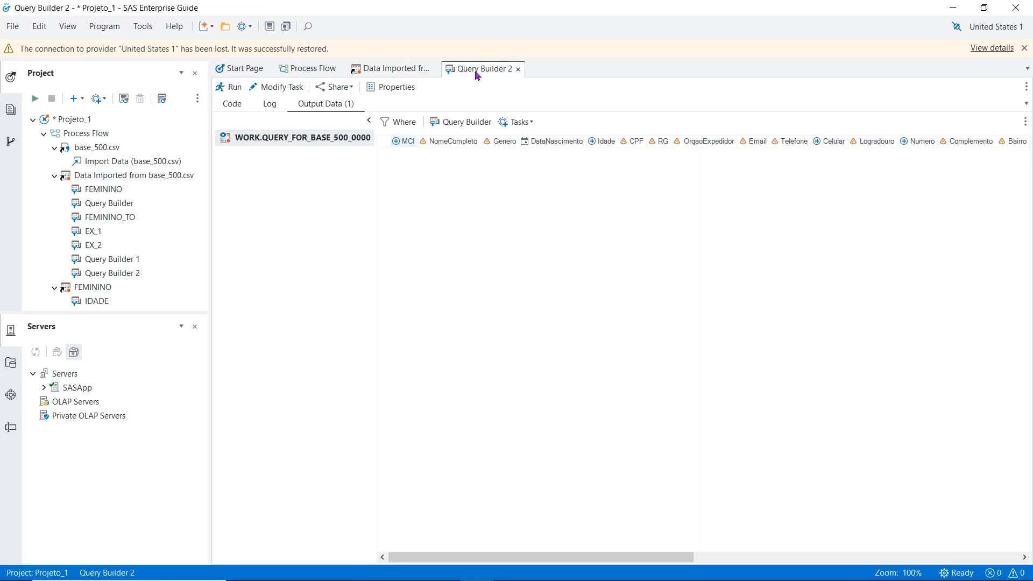
- Change the operator joining the Idade >= 60 filter to the Genero = 'Masculino' filter to OR in the query
click(281, 87)
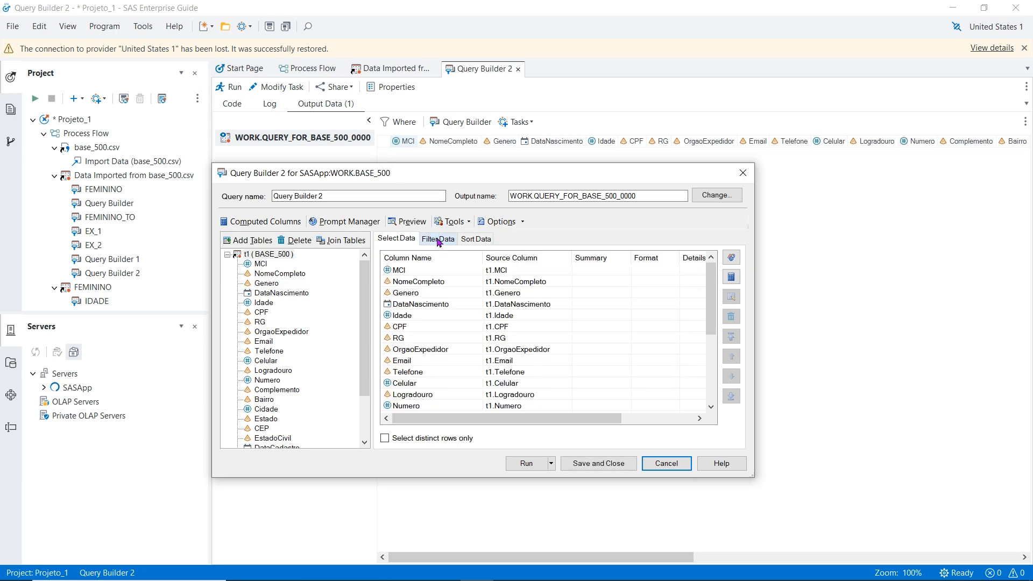
click(439, 240)
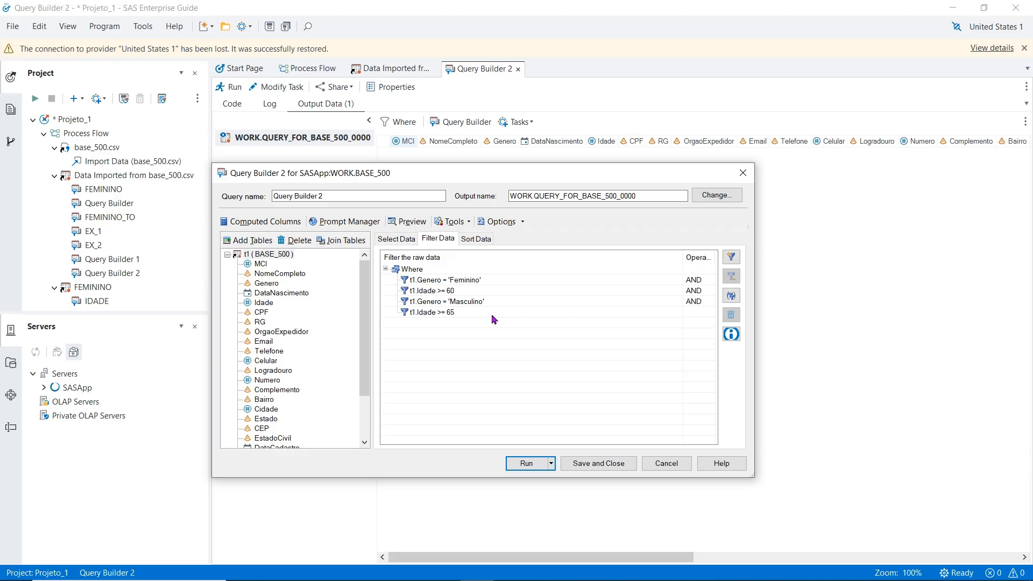
click(701, 292)
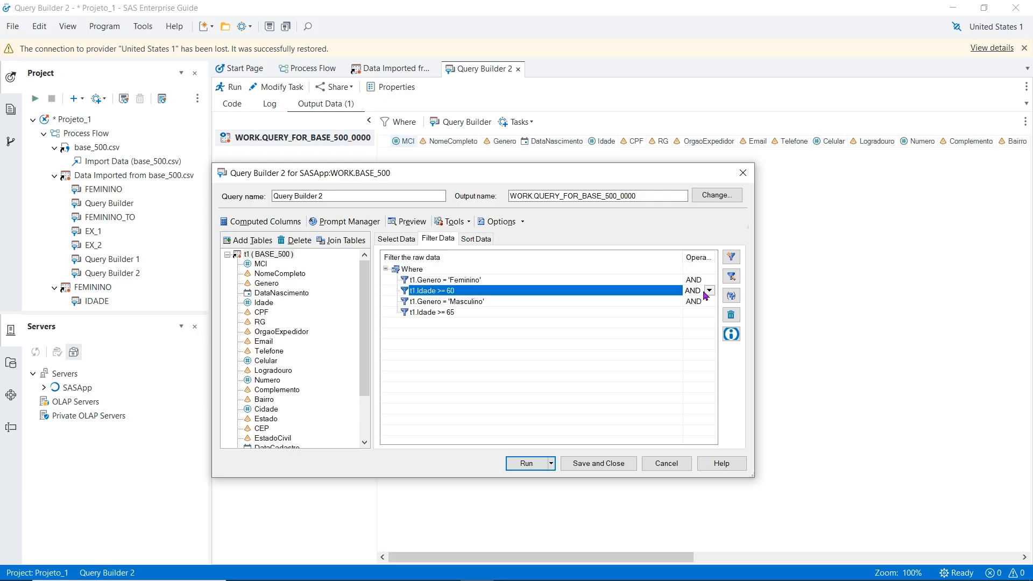
click(709, 291)
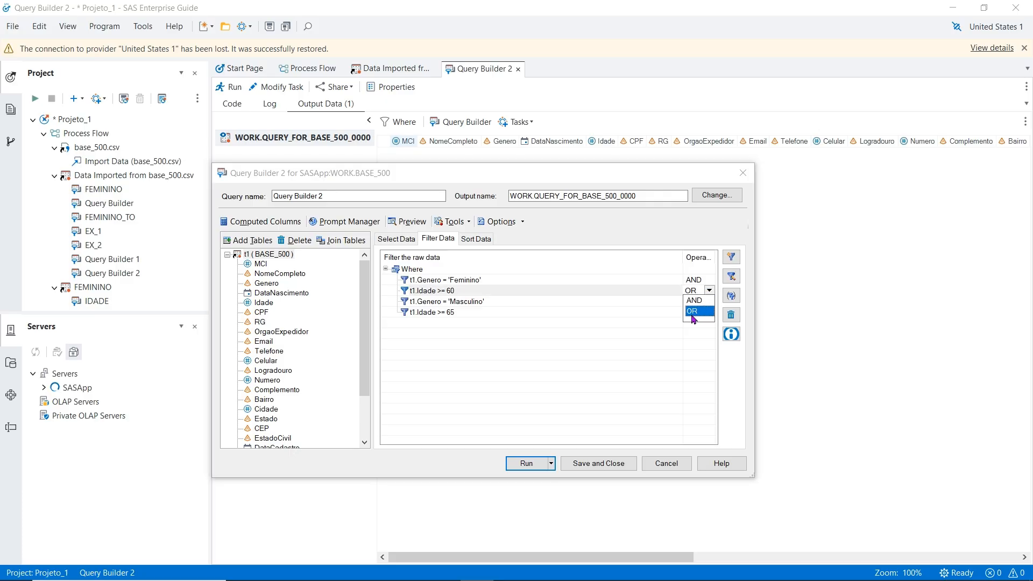
click(693, 311)
click(635, 354)
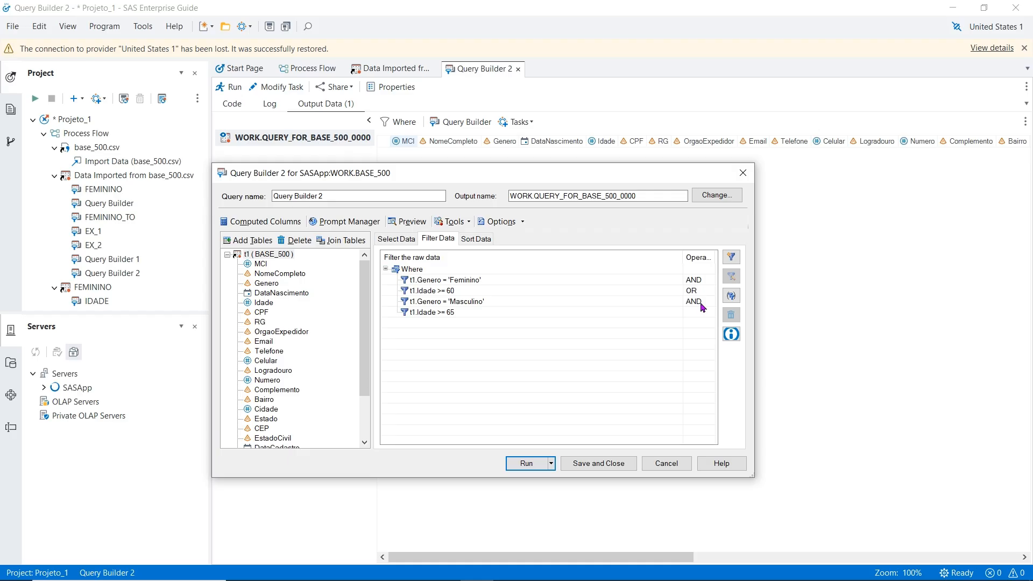
- Run the modified query and compare its row count with that of the WHERE-filtered imported table
click(528, 464)
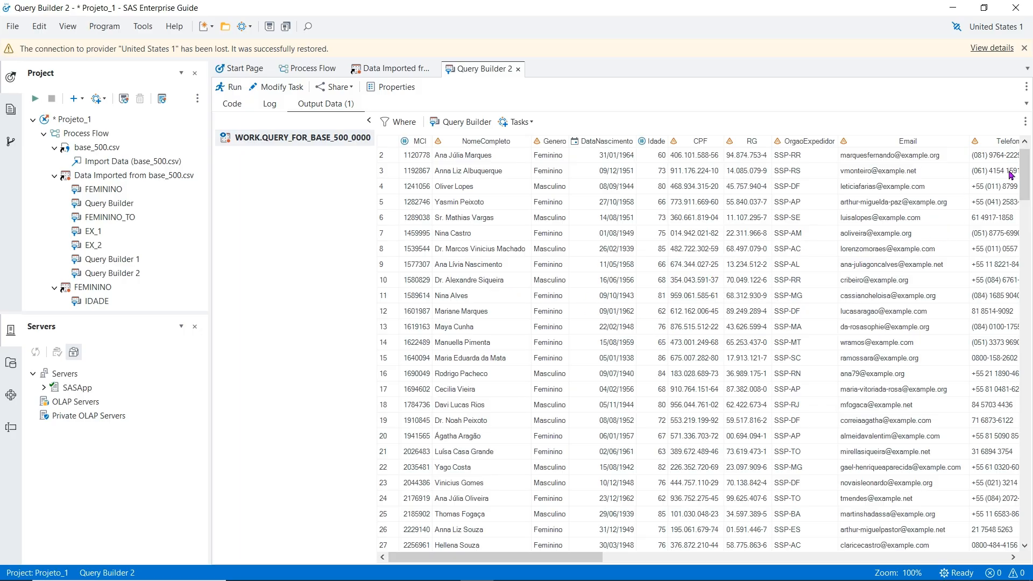
drag(1022, 178, 1023, 182)
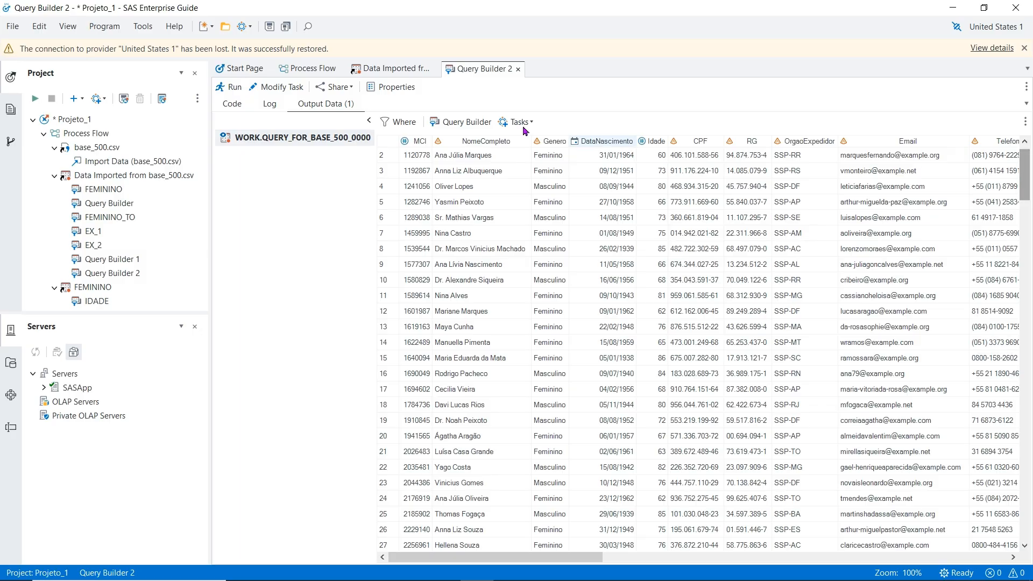
click(390, 68)
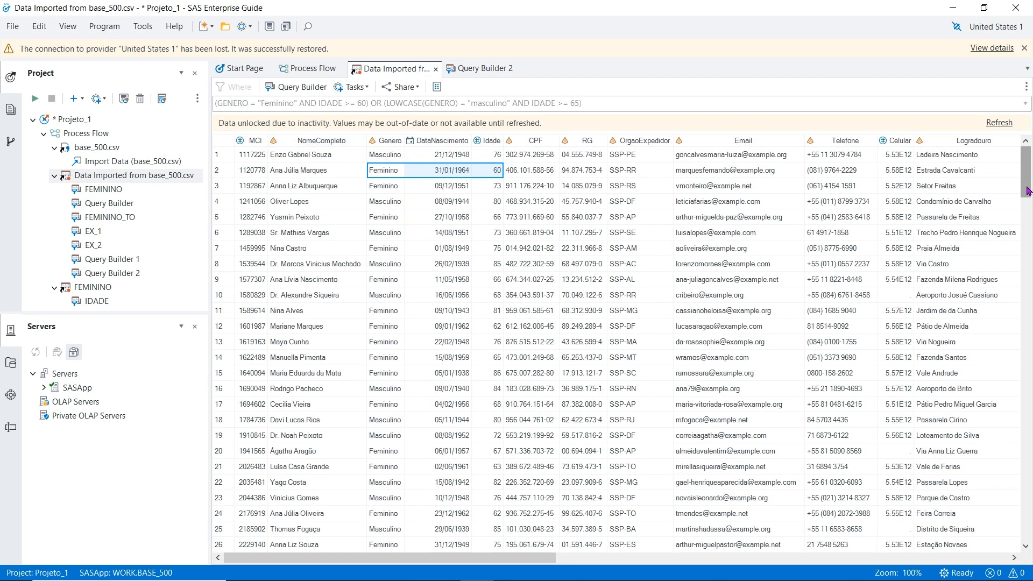
drag(1027, 191, 1028, 191)
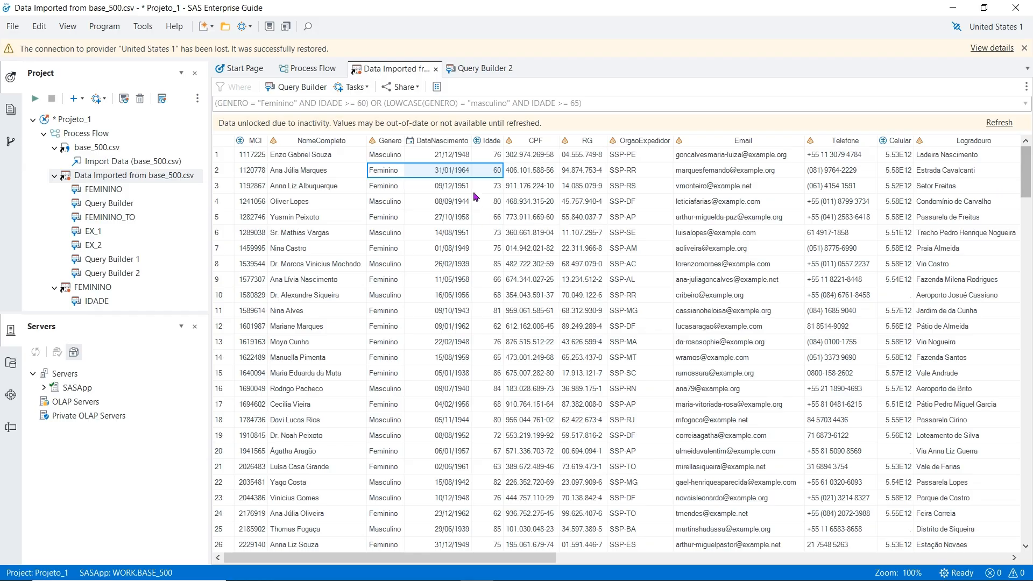
click(484, 68)
scroll(477, 215, up, 1)
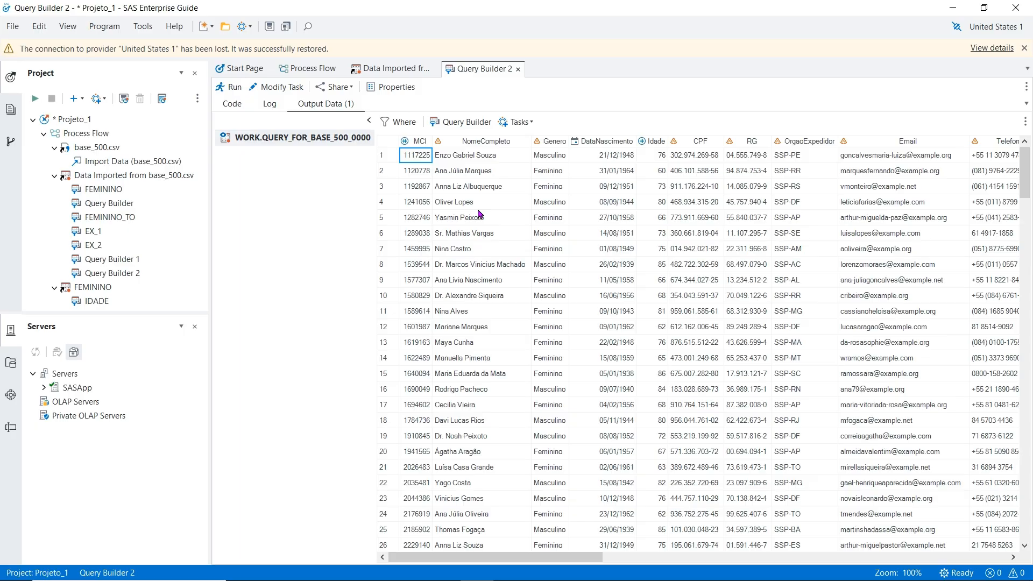
- Review how the query's four filters are combined in the Filter Combination view, including the generated WHERE clause
click(280, 90)
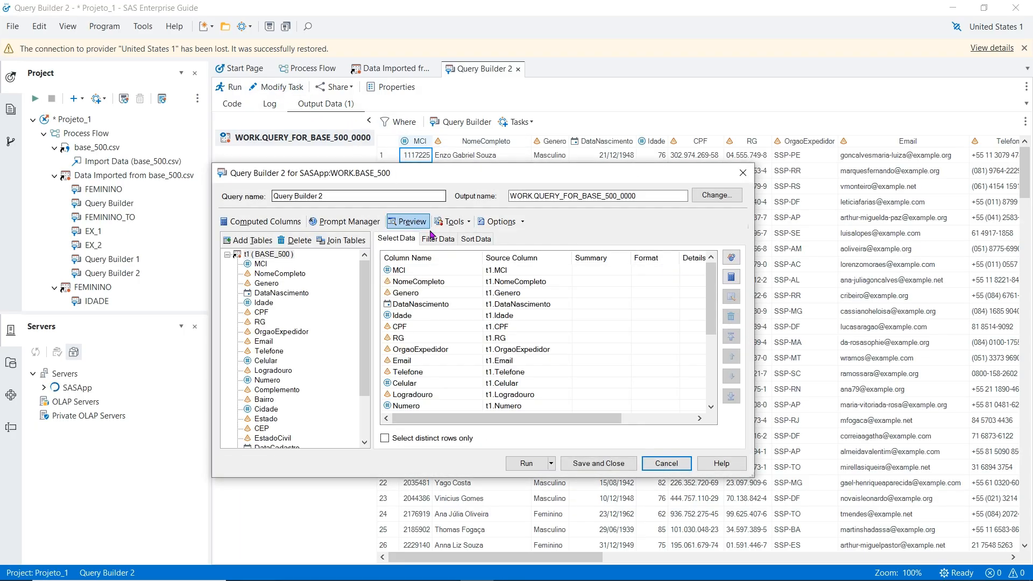
click(440, 239)
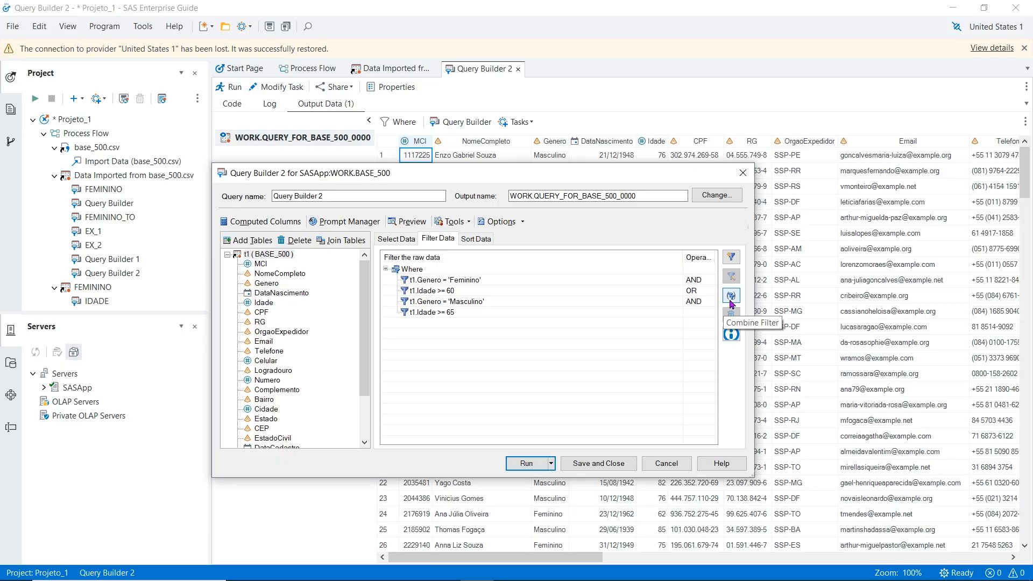
click(731, 296)
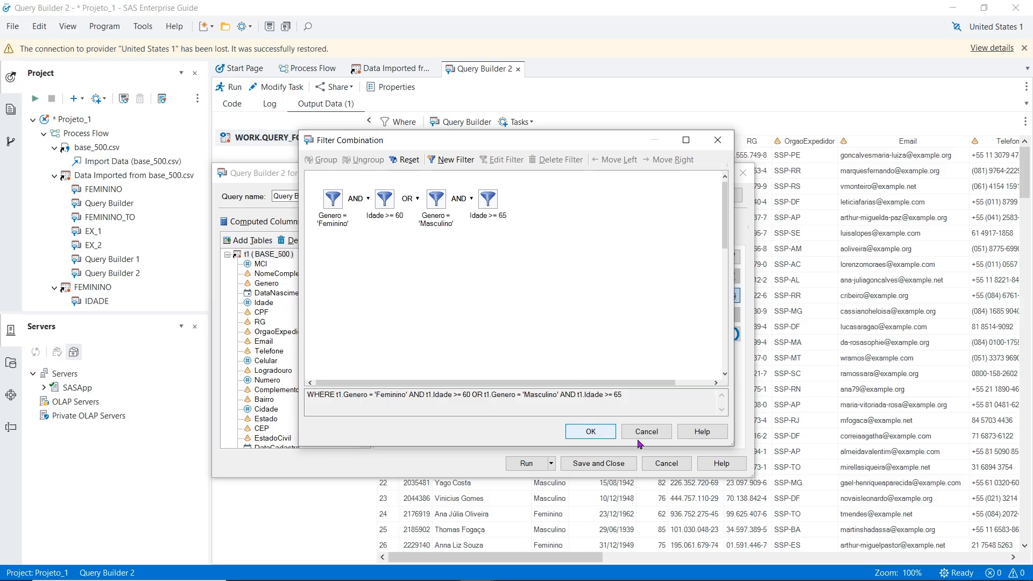
click(594, 435)
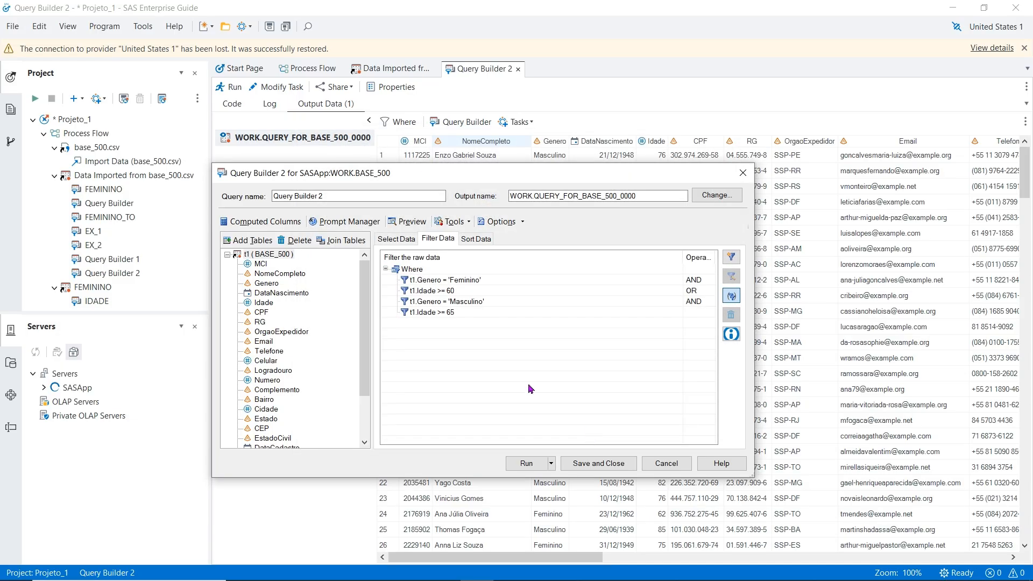
- Re-create the Genero equal to Masculino filter at the end of the filter list and run the query to check its row count
click(477, 302)
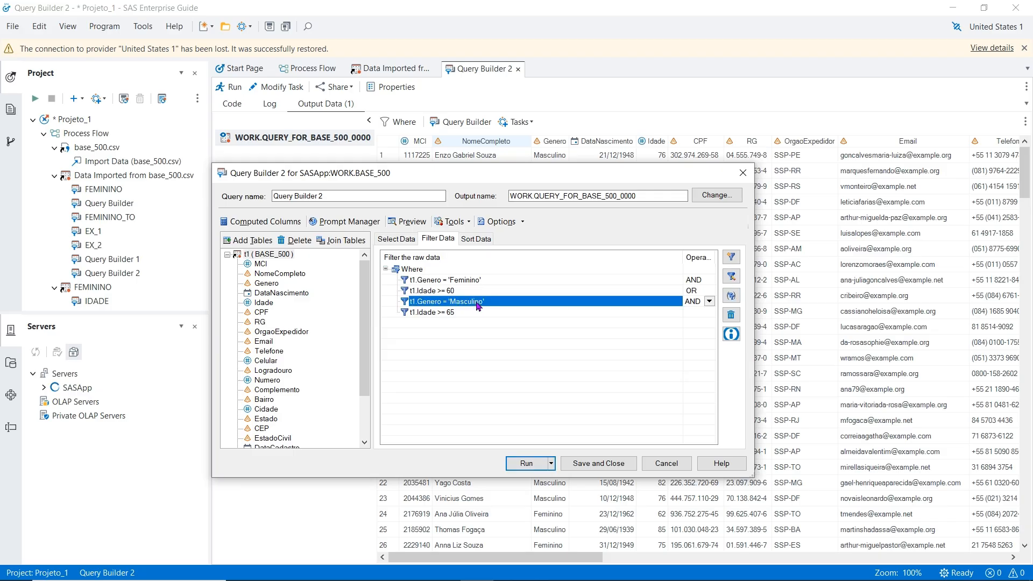
click(731, 316)
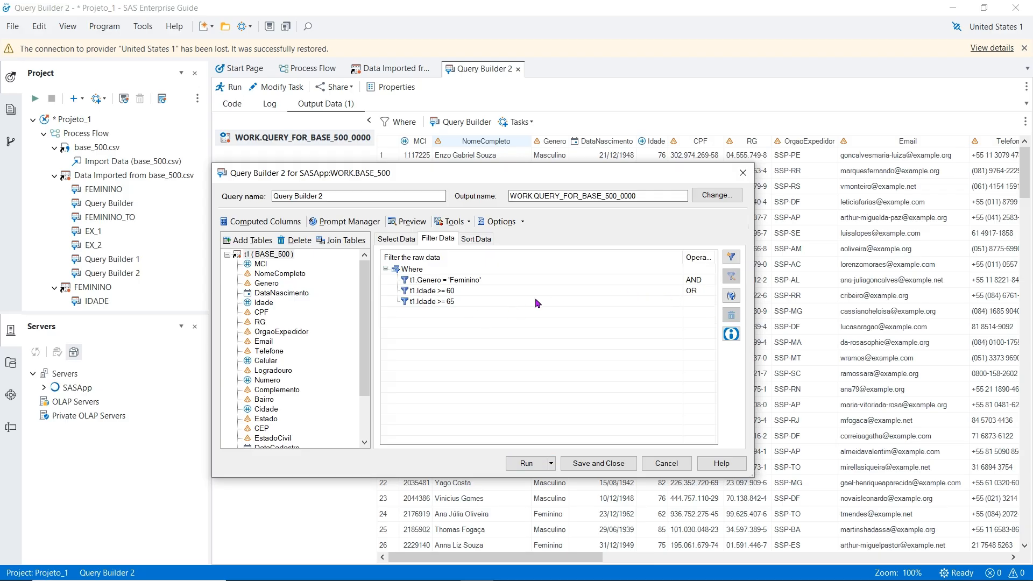
click(267, 283)
drag(267, 284, 418, 335)
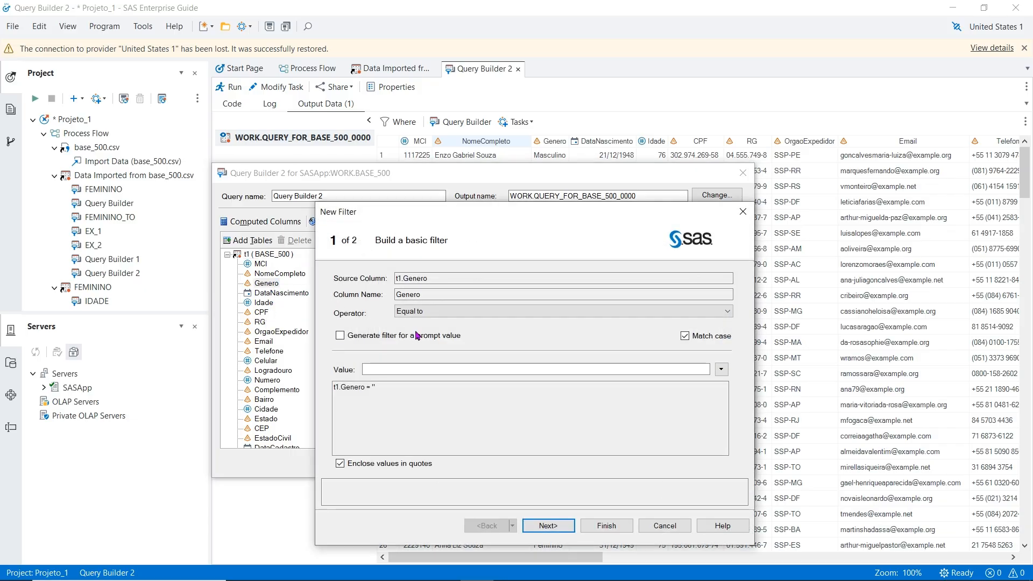
click(410, 371)
text(m)
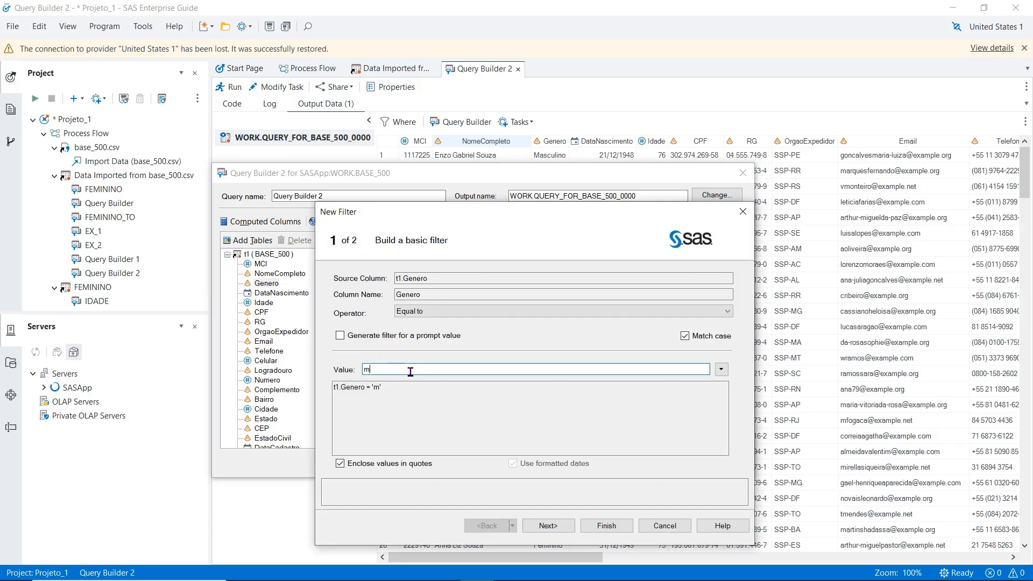
key(BackSpace)
text(Masculino)
click(606, 526)
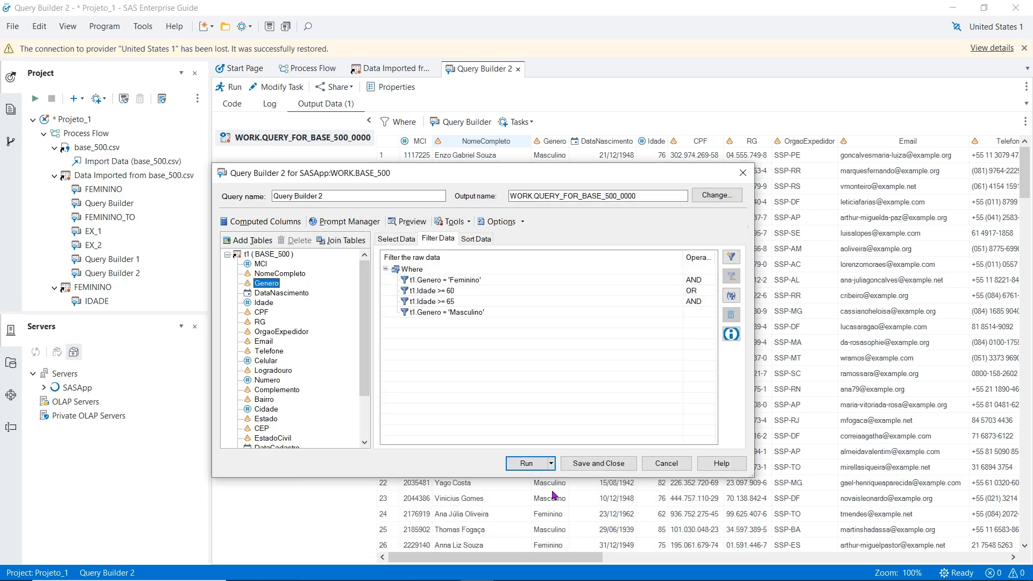
click(526, 464)
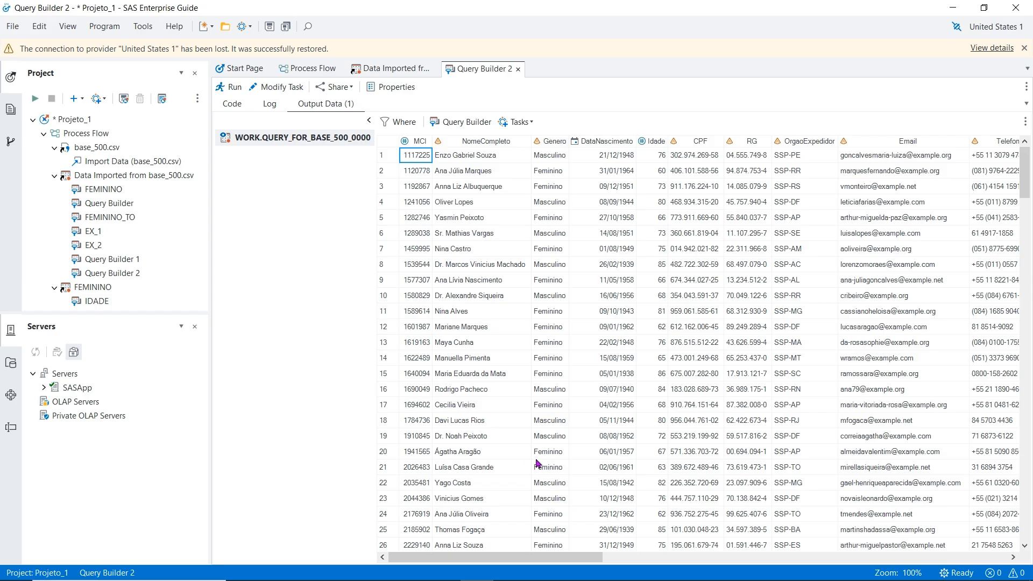
drag(1025, 171, 1025, 171)
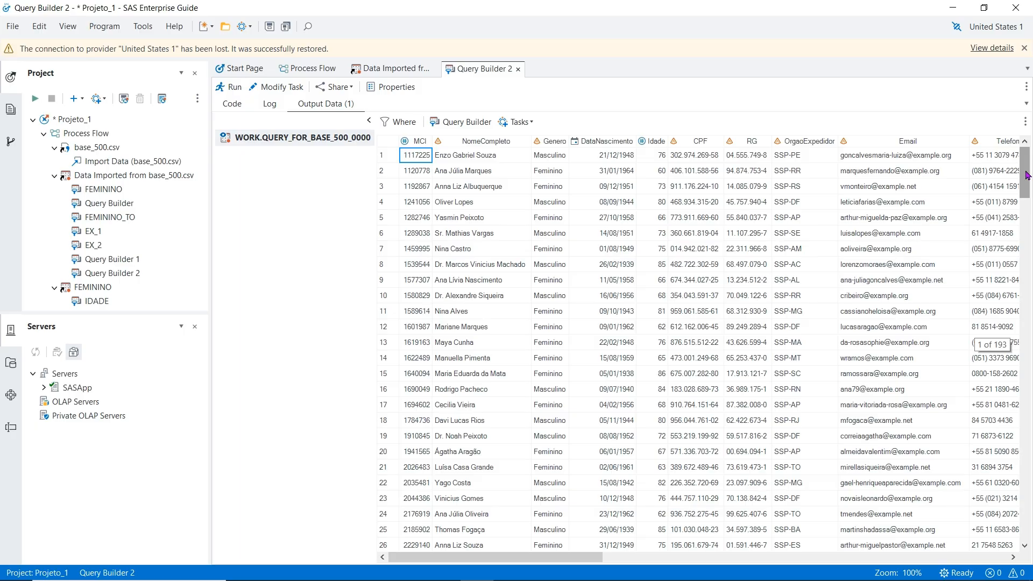
- Re-create the Genero equal to Feminino filter at the end of the filter list and rerun the query to check its row count
click(293, 89)
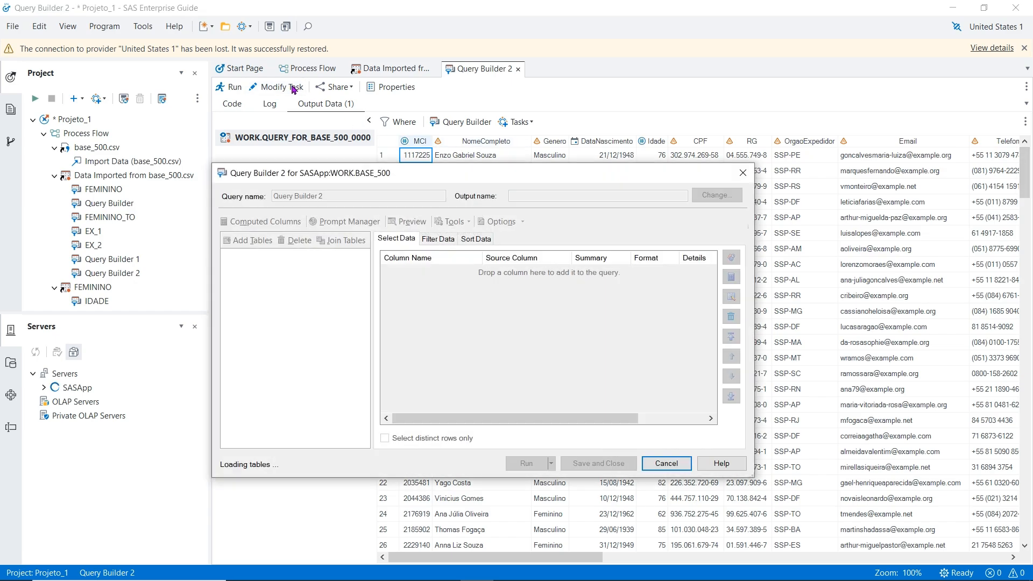
click(437, 237)
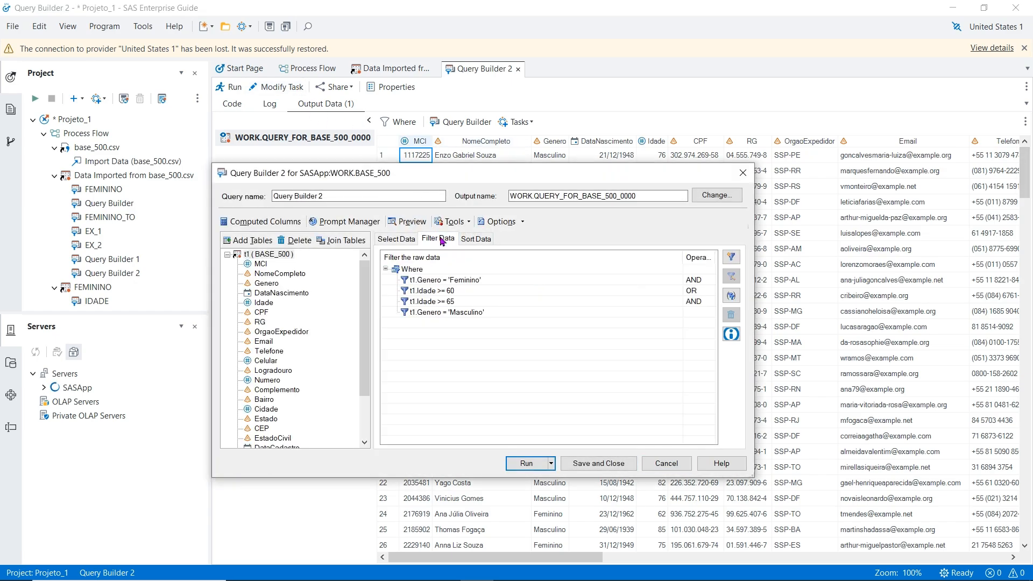
click(463, 282)
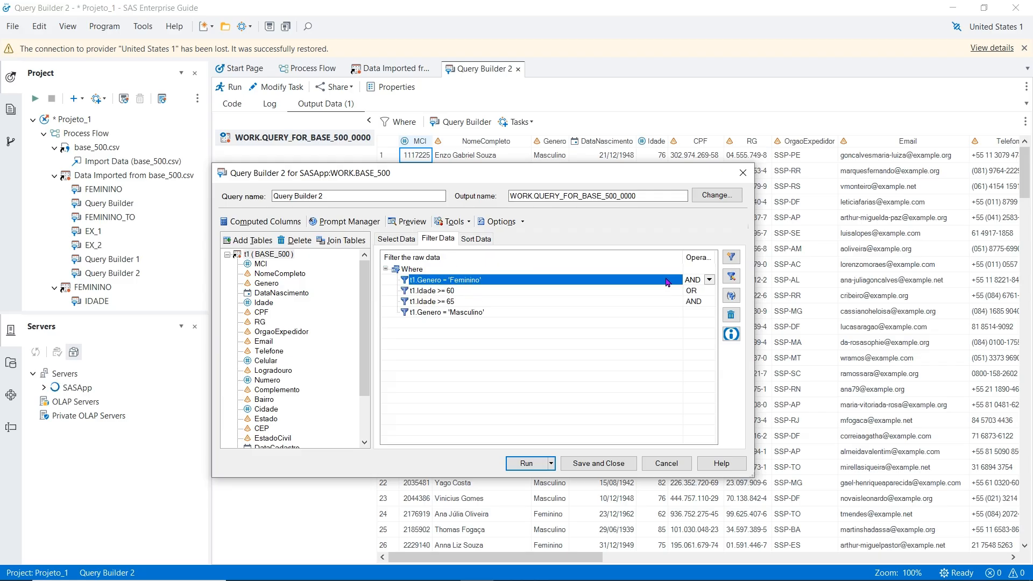
click(731, 316)
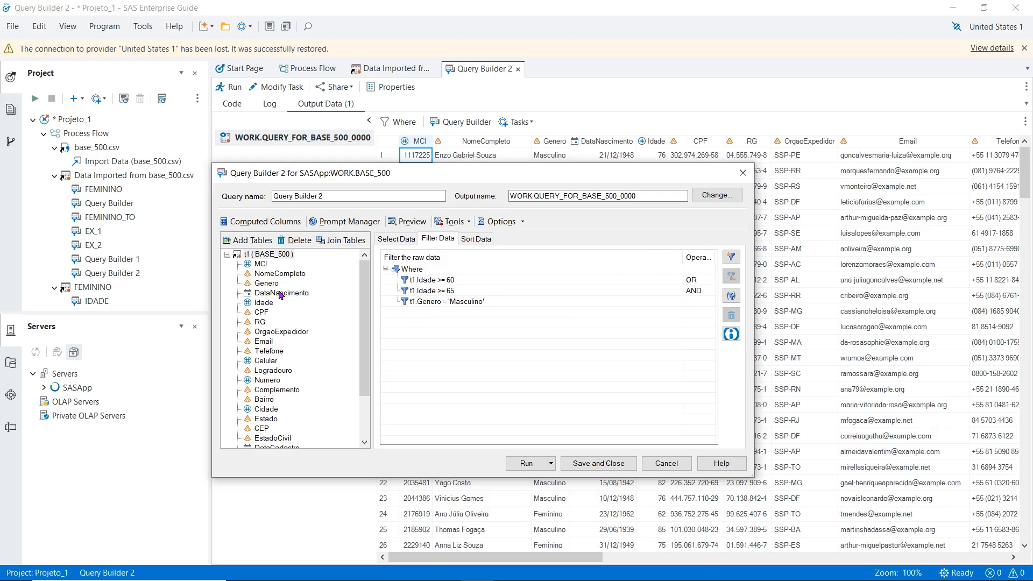
drag(266, 284, 423, 310)
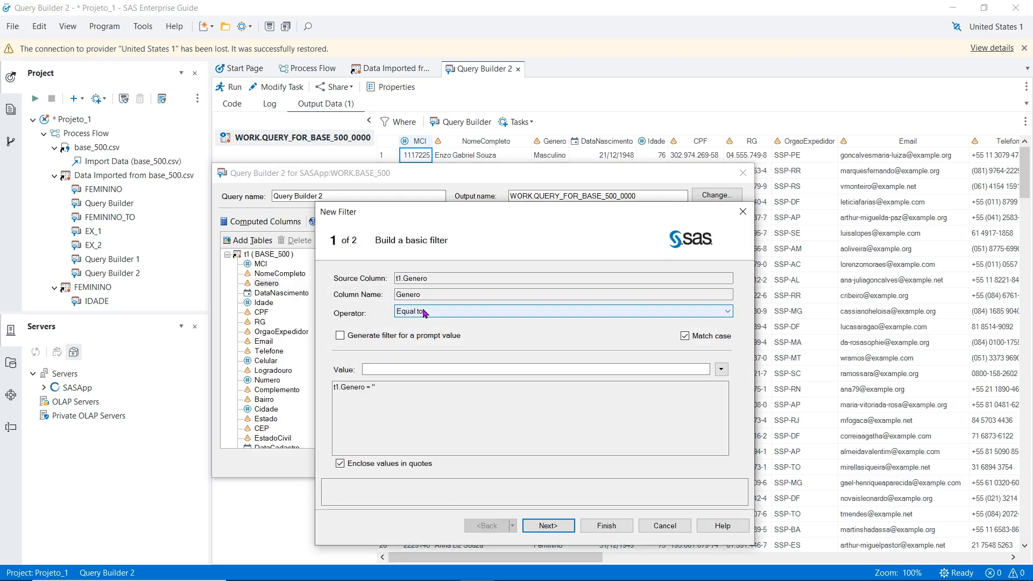
click(406, 370)
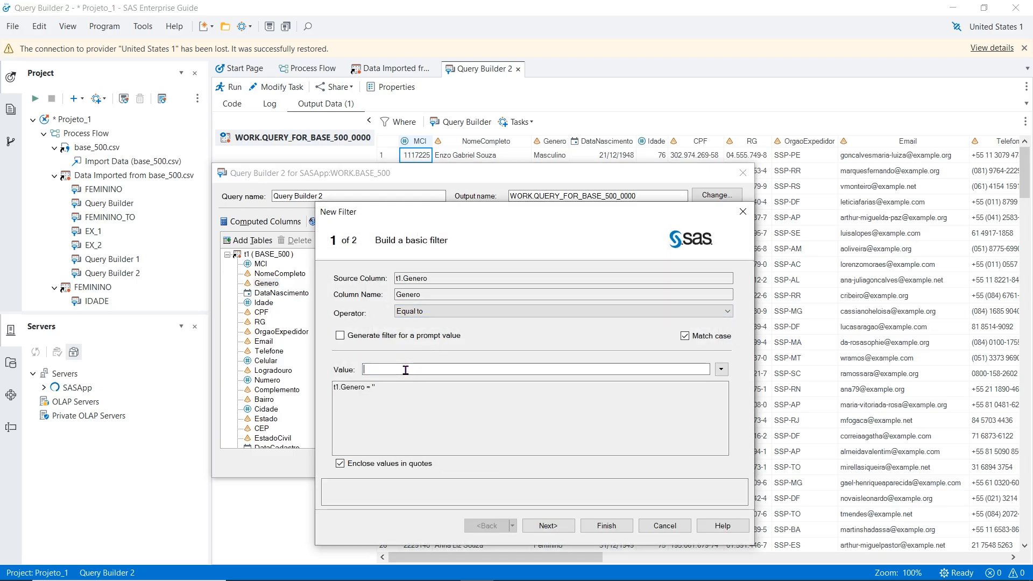
text(Femino)
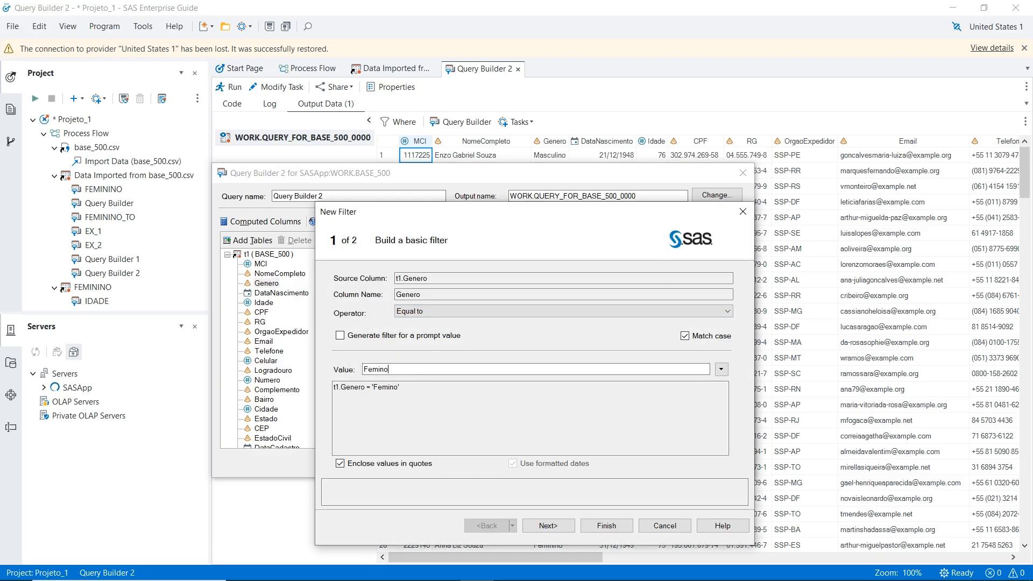
key(BackSpace)
text(ino)
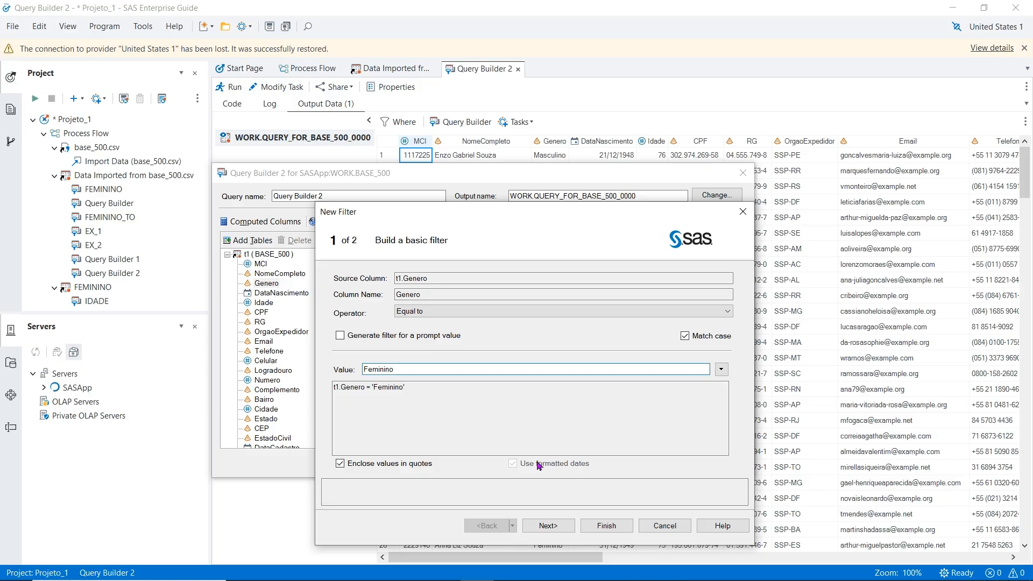
click(597, 526)
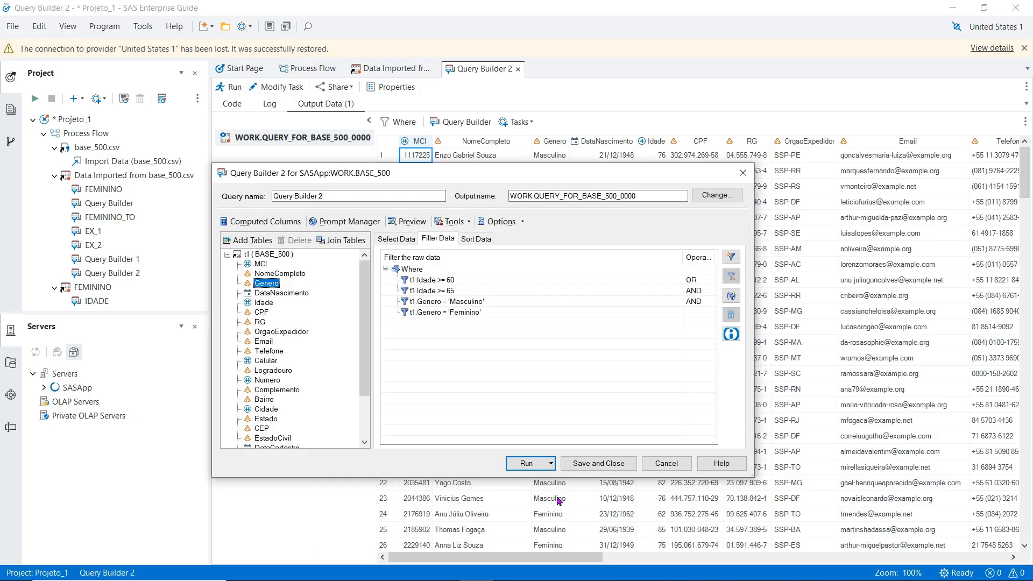
click(526, 465)
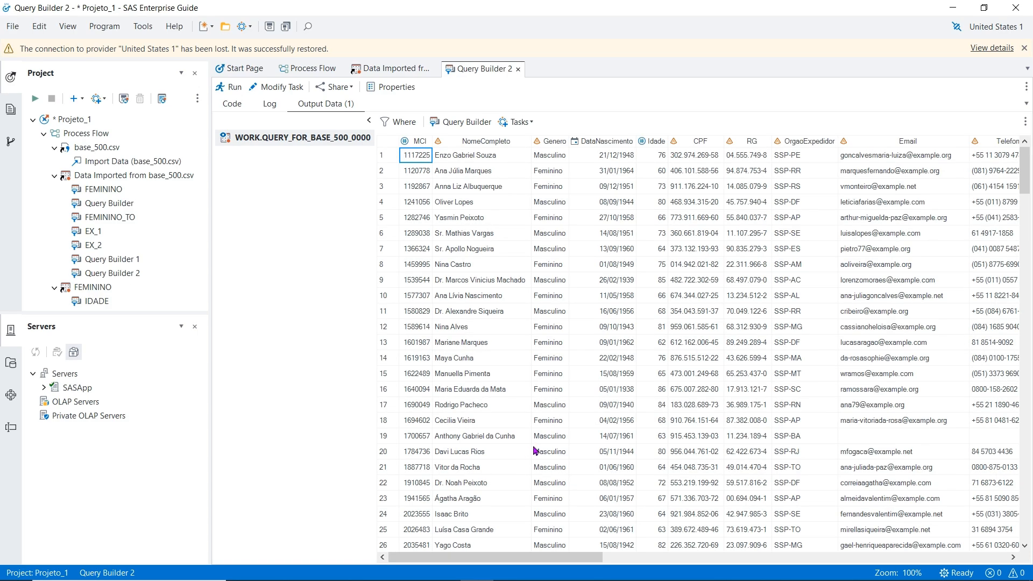
drag(1023, 167, 1023, 167)
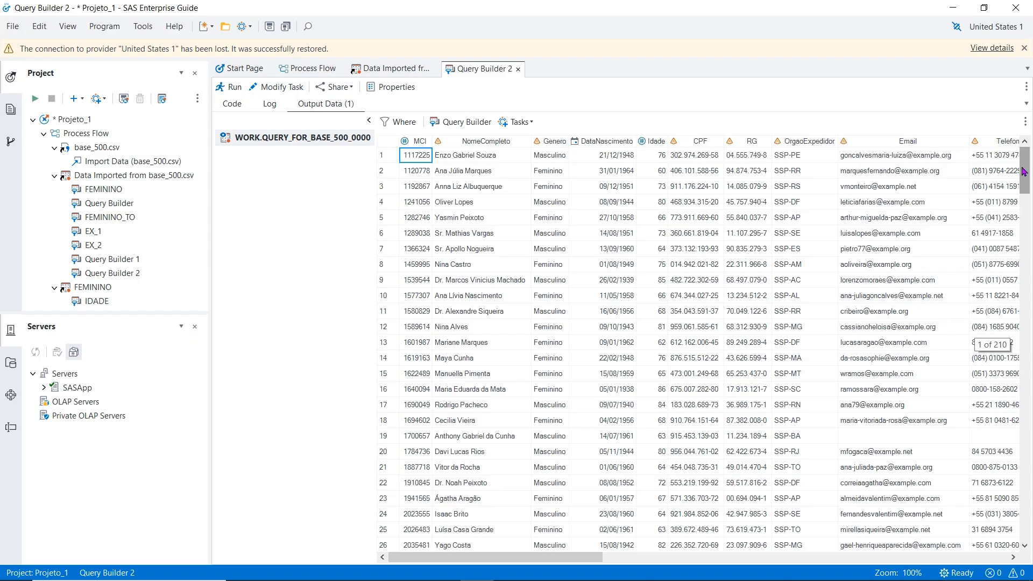
- Review the order and AND/OR operators of the query's filters, leaving without saving changes
click(295, 88)
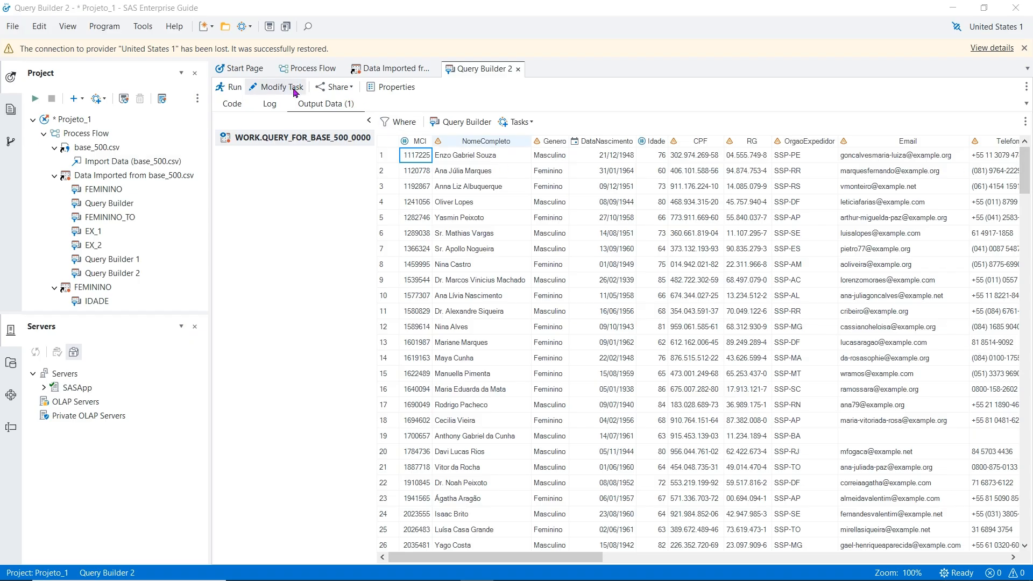
click(434, 239)
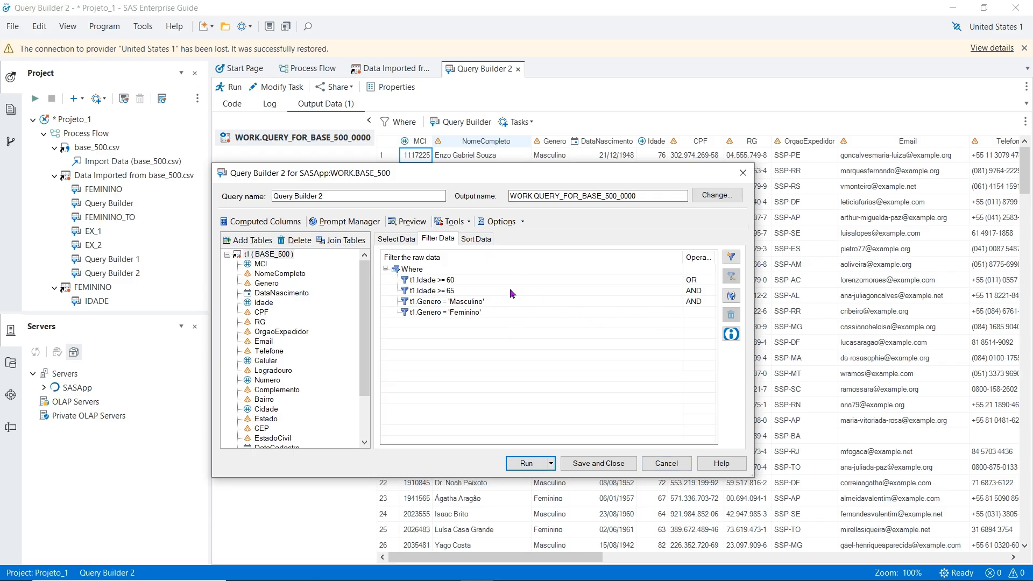
click(668, 464)
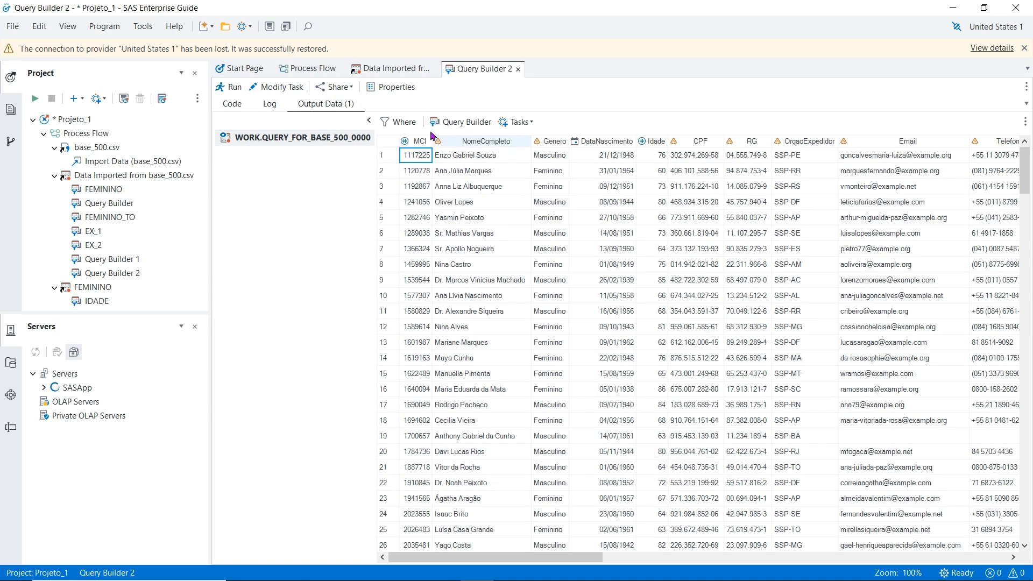
- Filter the query's output data with the WHERE expression genero = "Masculino" AND idade < 65 to check for men under 65
click(402, 122)
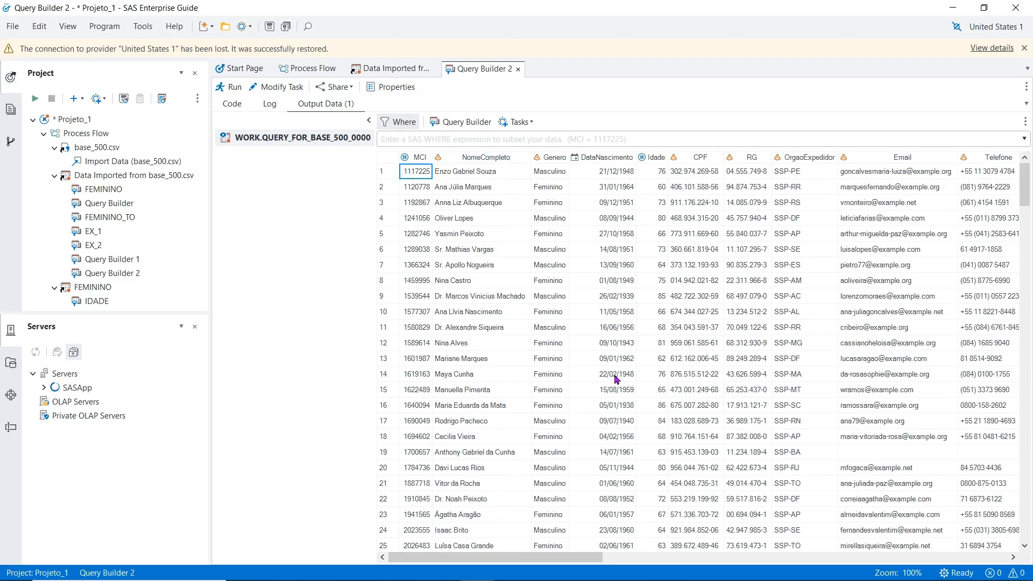
text(ge)
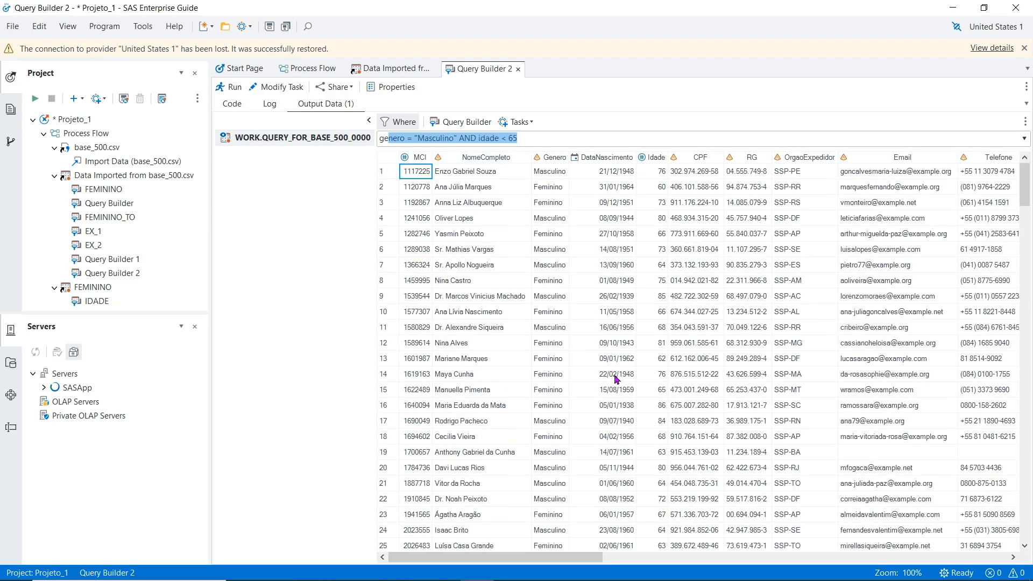
key(Right)
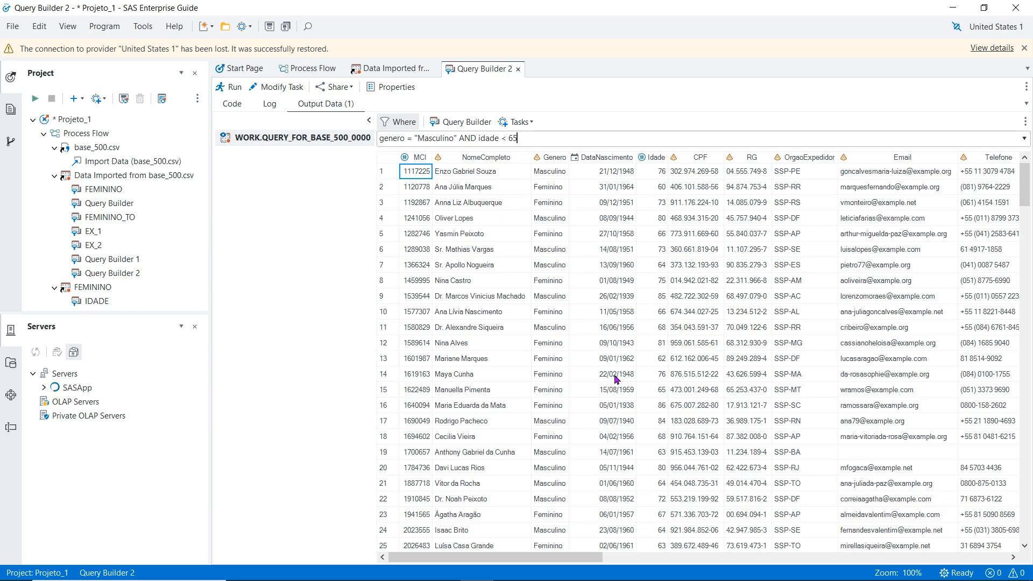
key(Return)
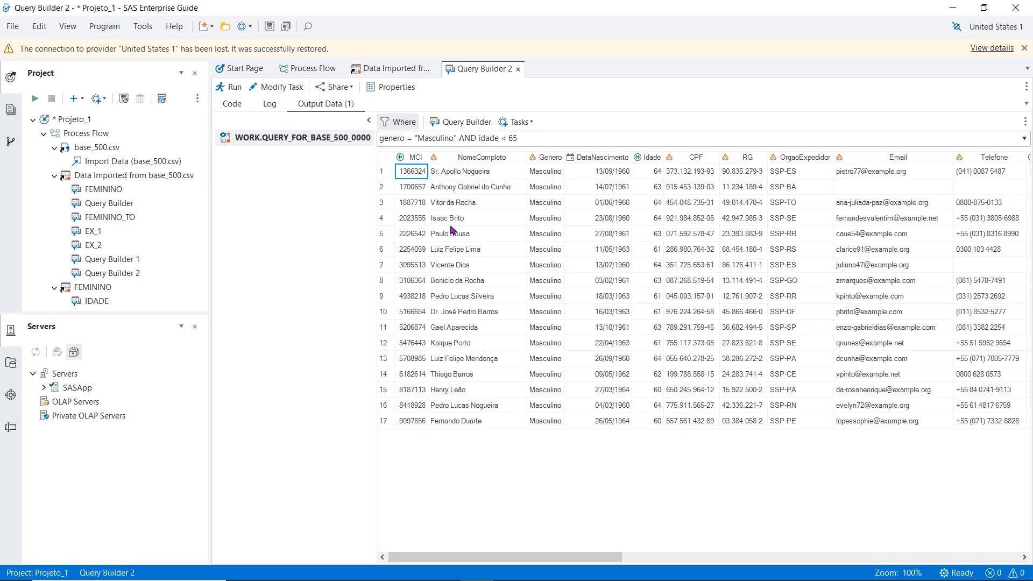
- Examine how the four ungrouped Idade and Genero filters are joined in the Filter Combination view, leaving the query without saving
click(281, 88)
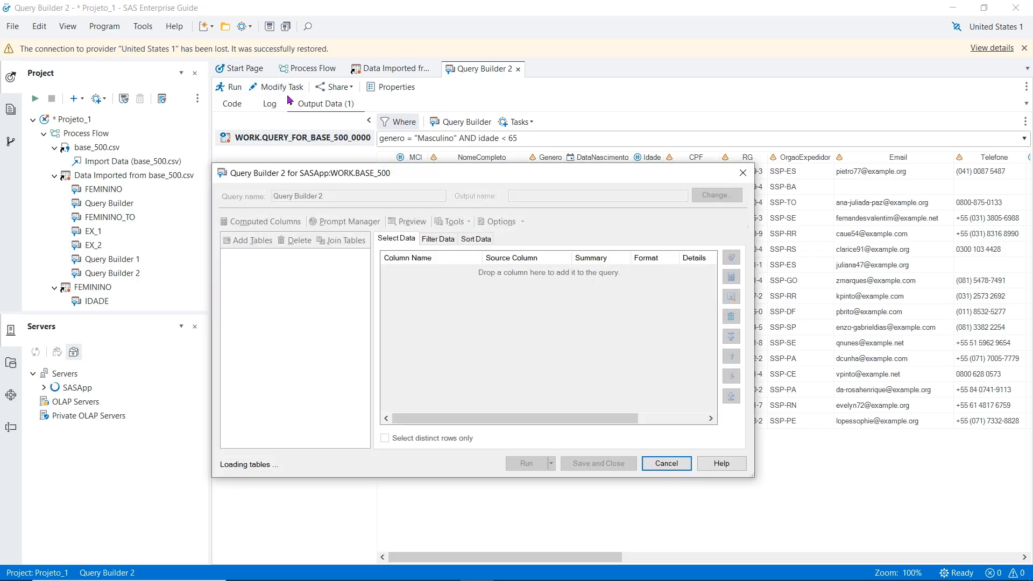
click(437, 240)
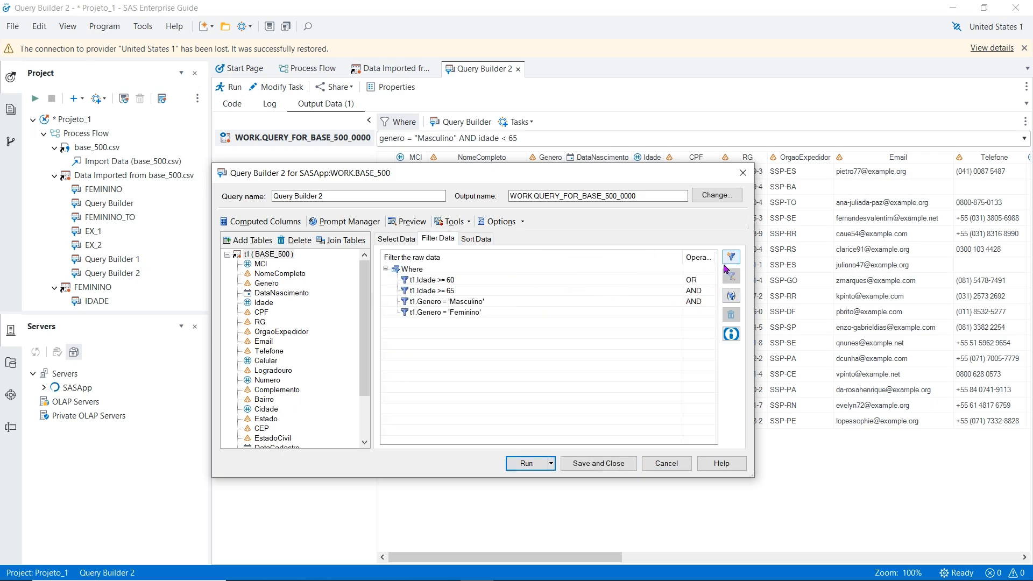
click(734, 297)
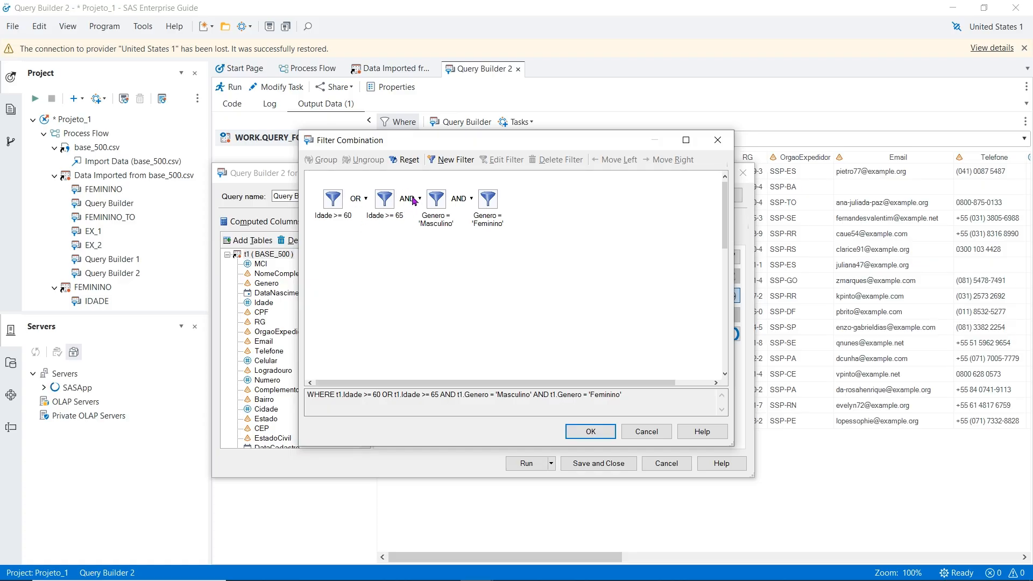
click(489, 213)
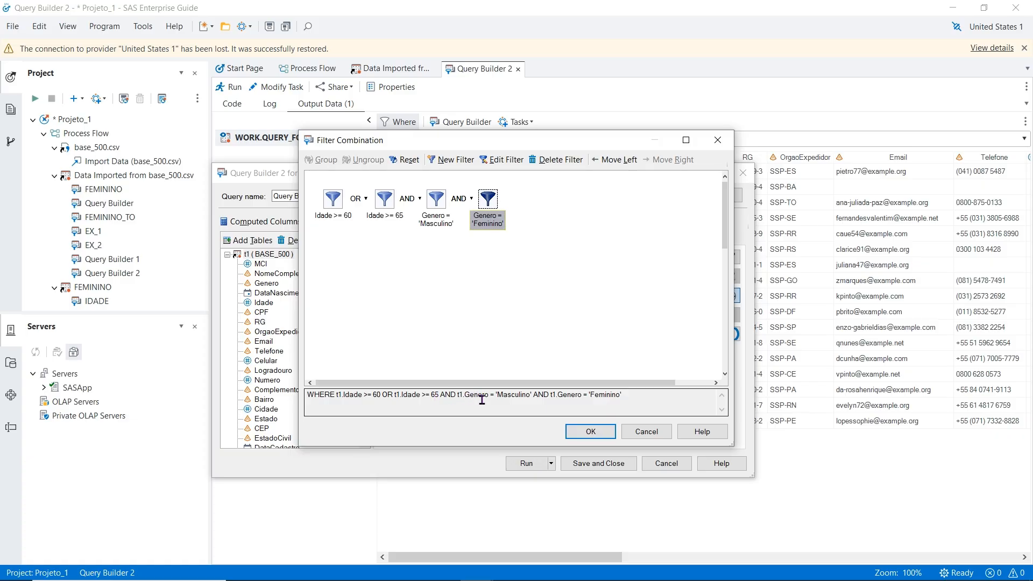
click(653, 431)
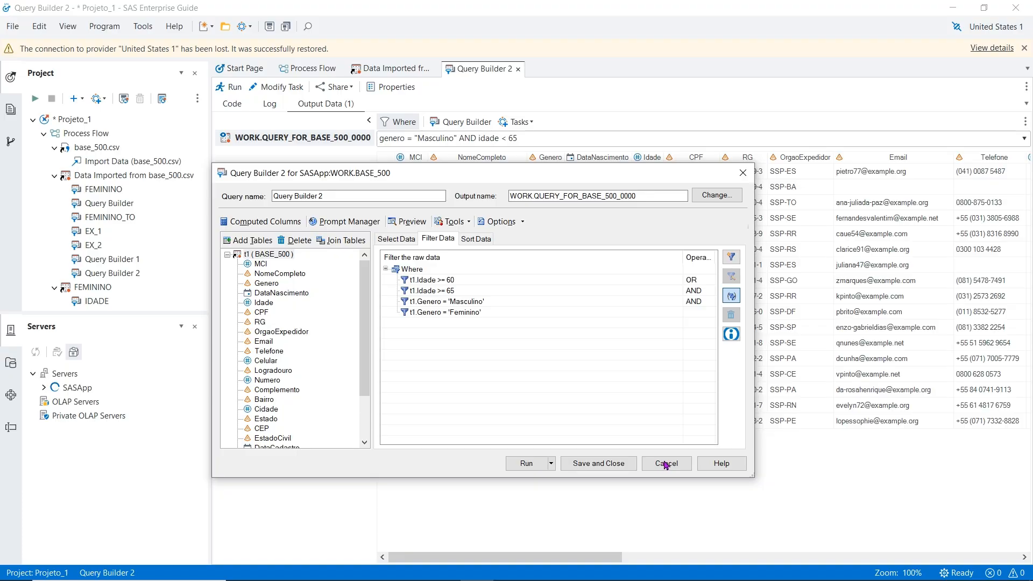
click(665, 463)
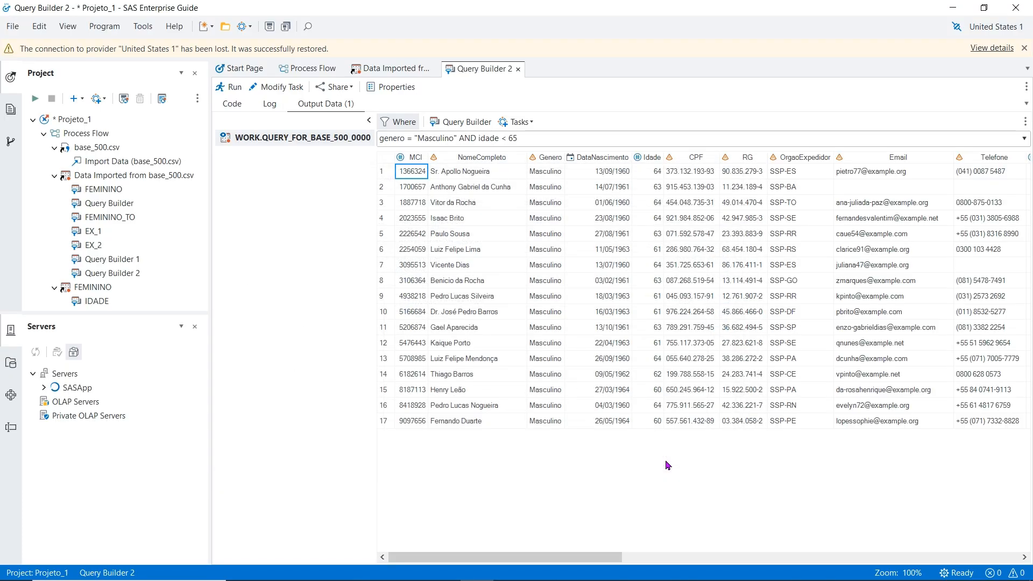
- Compare the parenthesised WHERE expression on the imported base_500 data with the filter combination of Query Builder 2
click(390, 71)
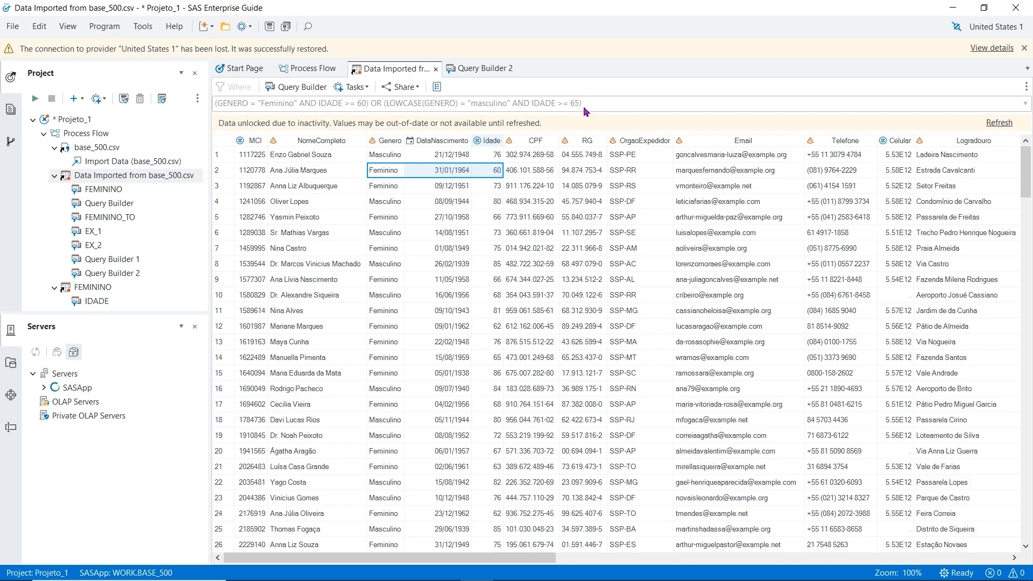
click(481, 69)
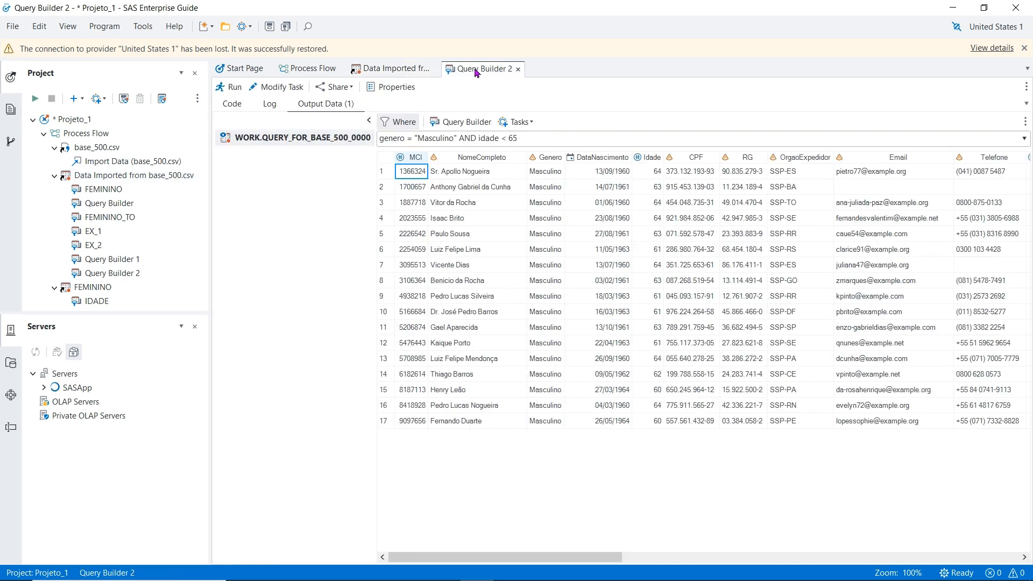
click(296, 88)
click(445, 239)
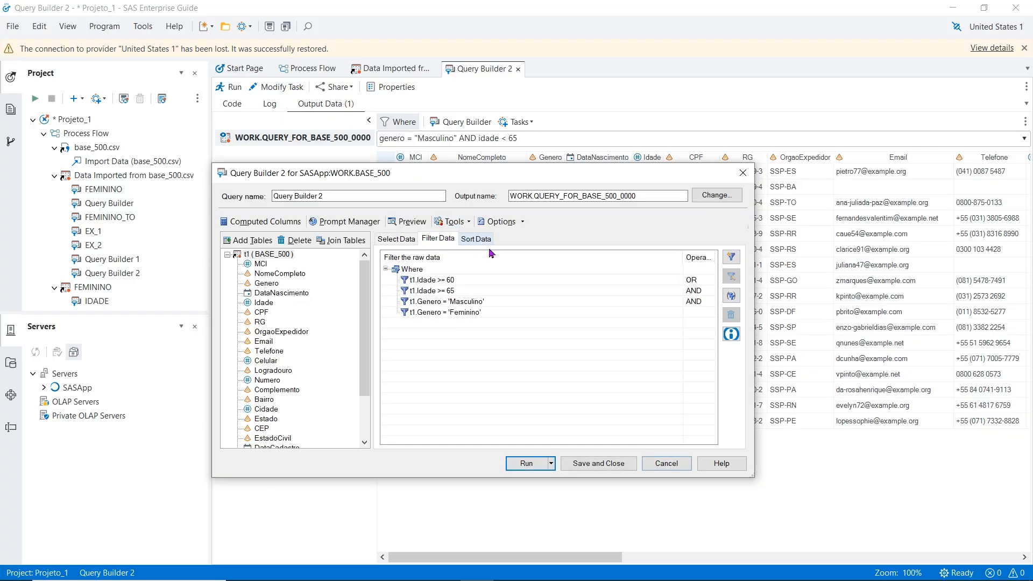
click(732, 296)
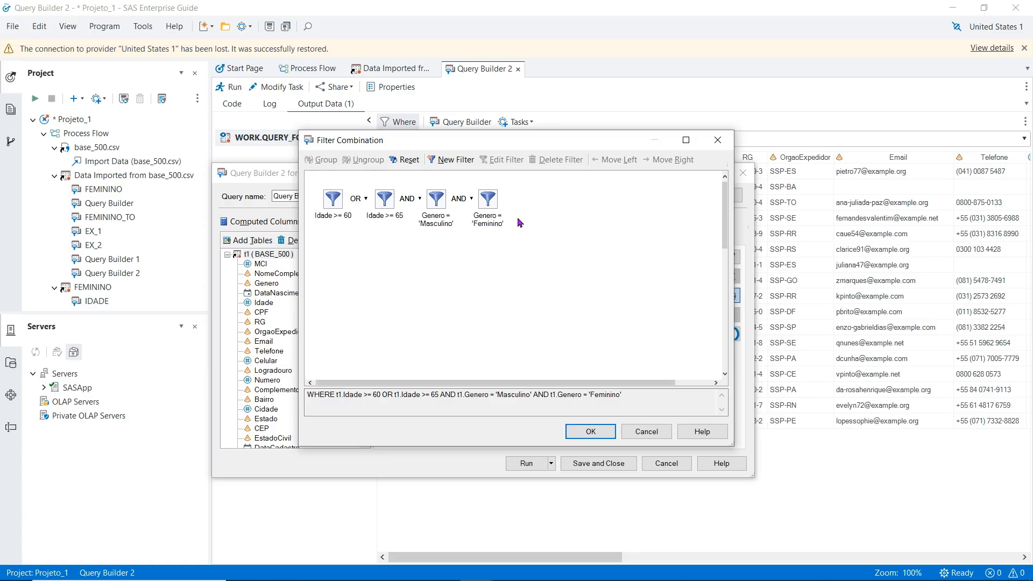
click(716, 143)
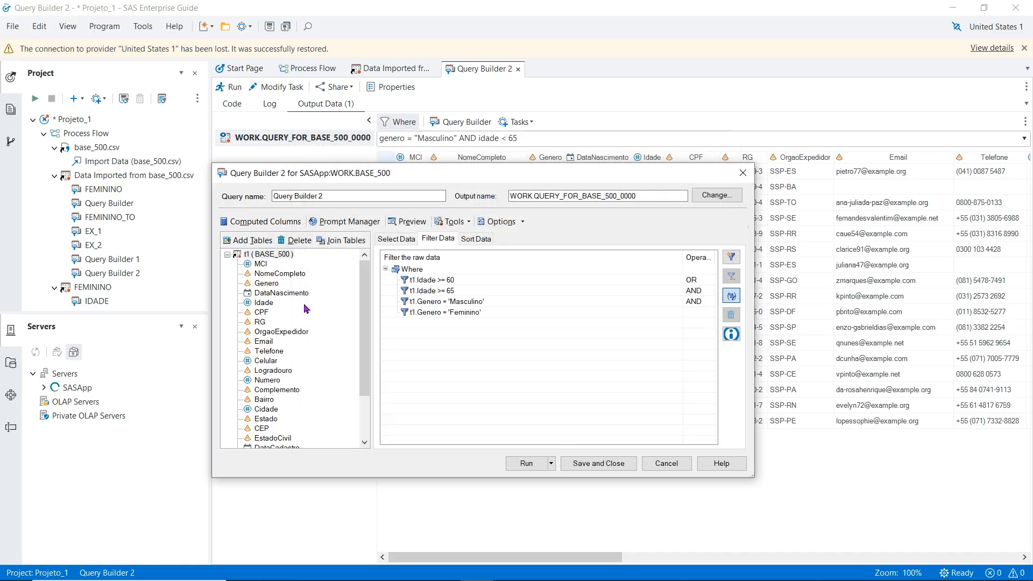
- Group the Idade >= 60 and Genero = 'Feminino' filters in the Filter Combination view and join them with AND
click(732, 297)
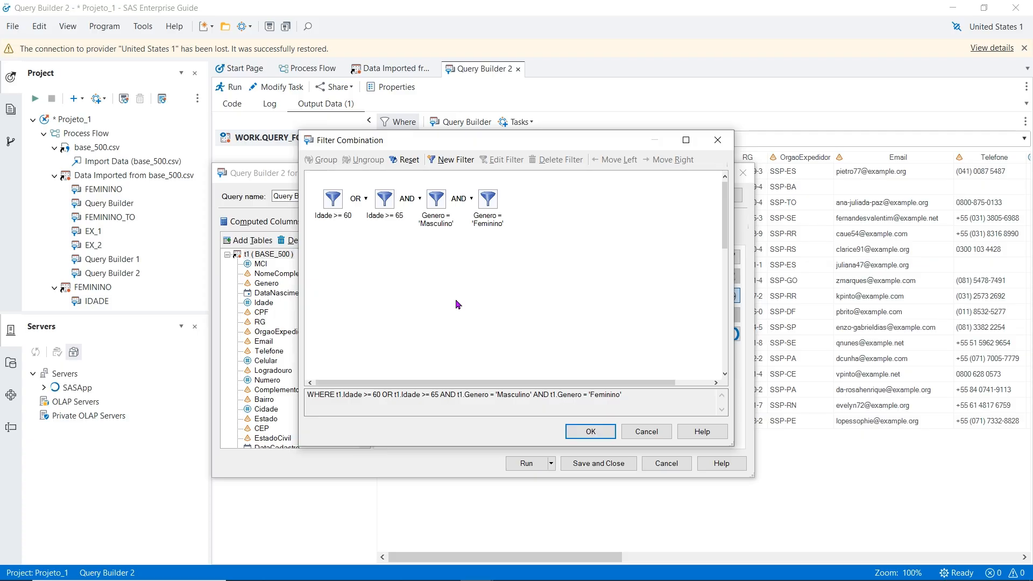
click(492, 206)
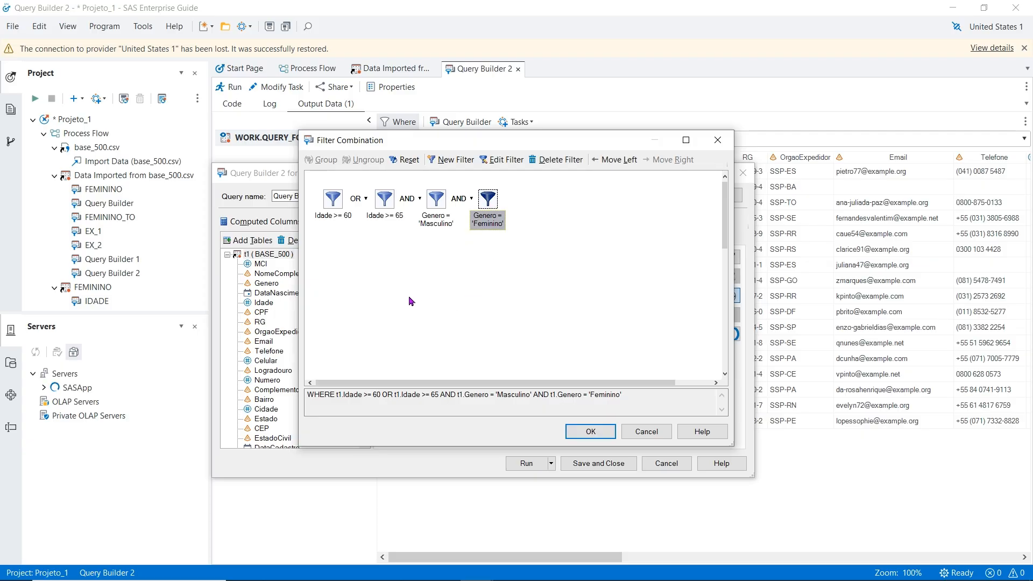
ctrl+click(332, 204)
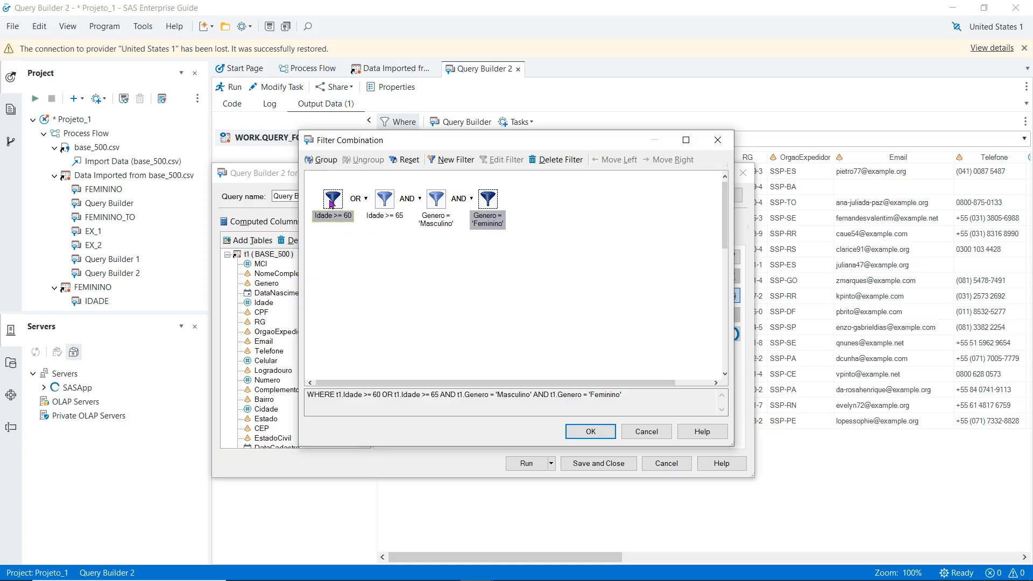
click(321, 160)
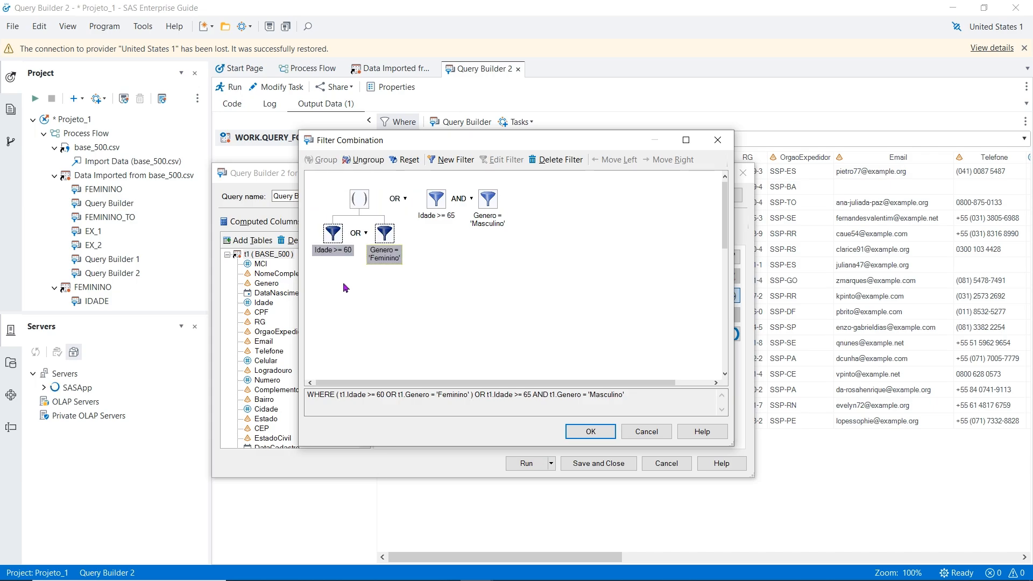
click(366, 233)
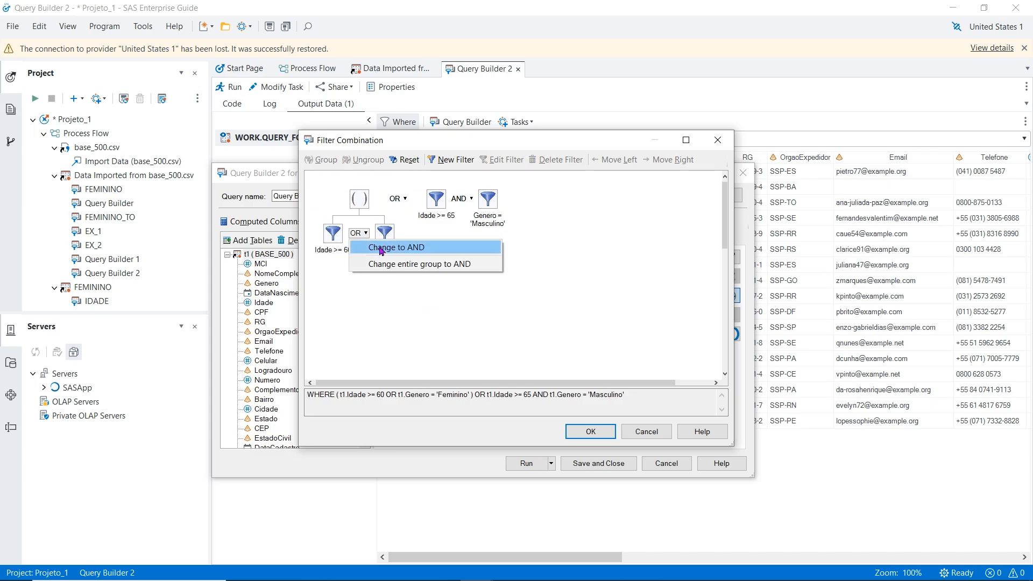
click(383, 248)
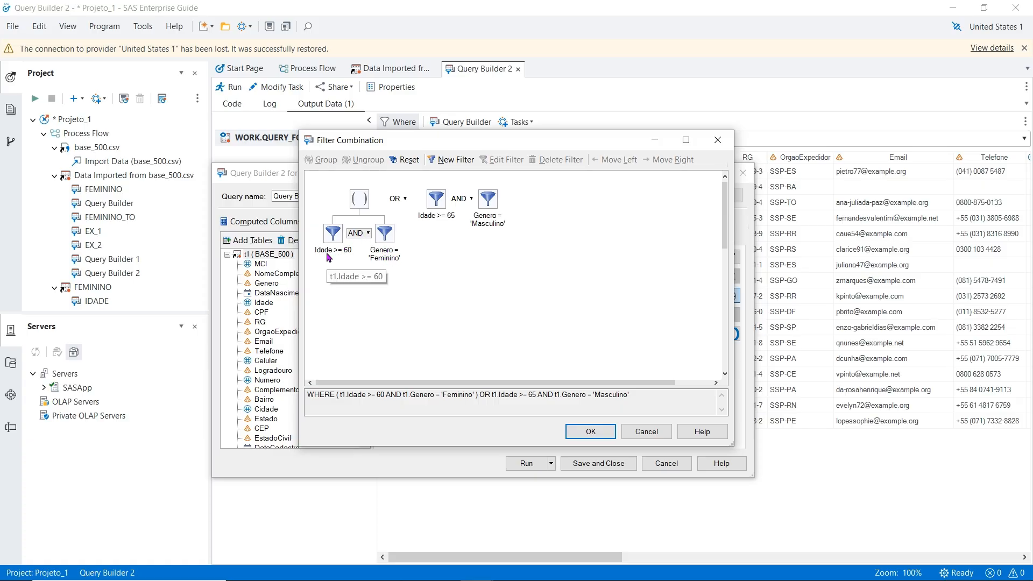
- Group the Idade >= 65 and Genero = 'Masculino' filters and apply the filter combination to the query
click(435, 200)
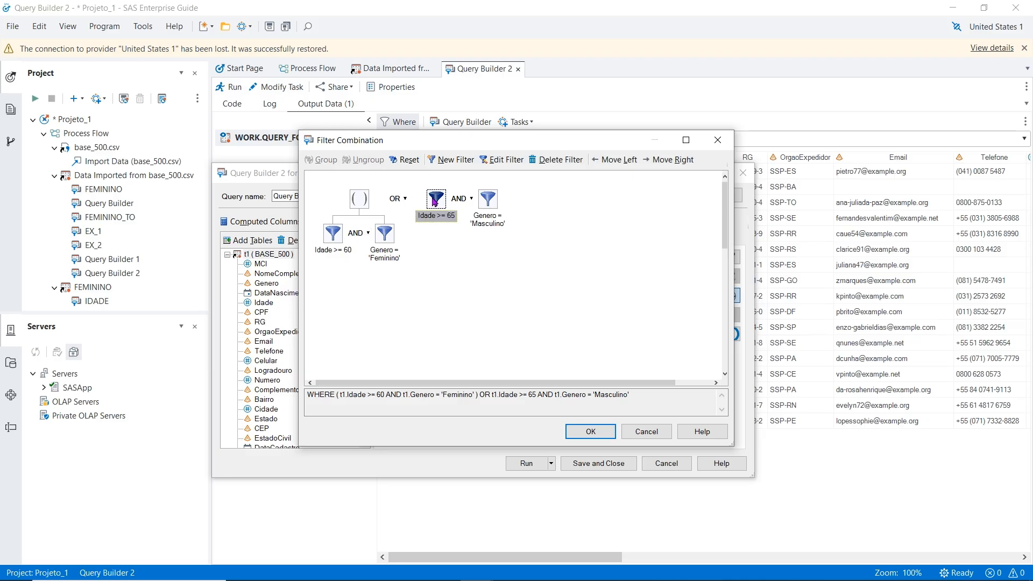
ctrl+click(494, 201)
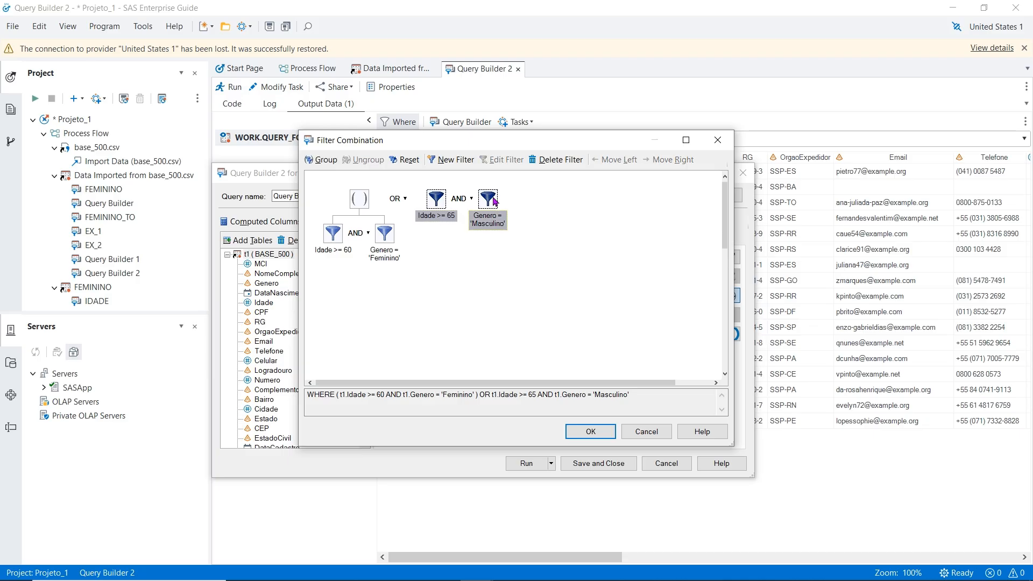
click(326, 160)
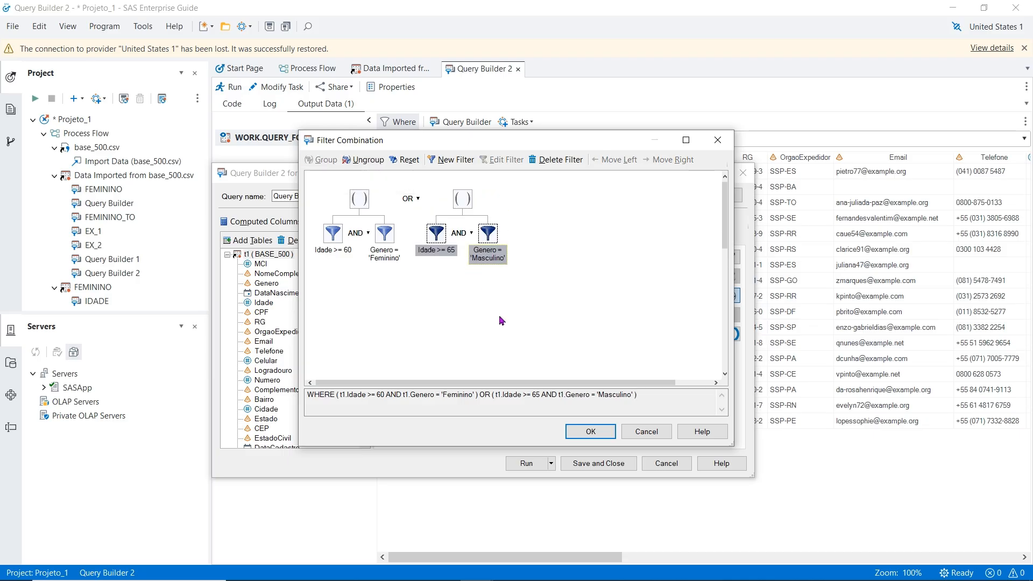
click(476, 337)
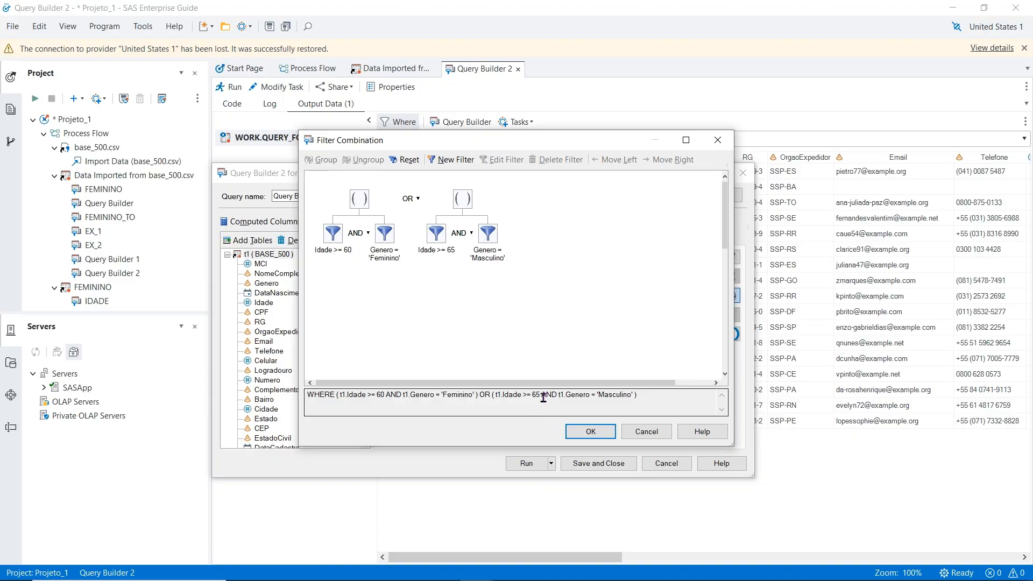
click(591, 432)
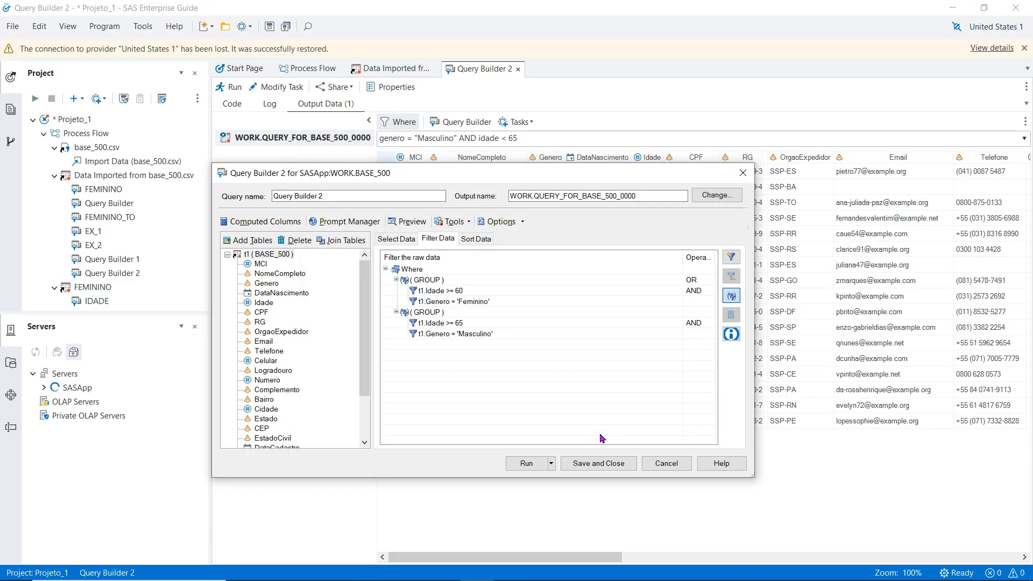
- Run the query with the grouped filters and clear the WHERE expression on its output data to review all rows
click(528, 466)
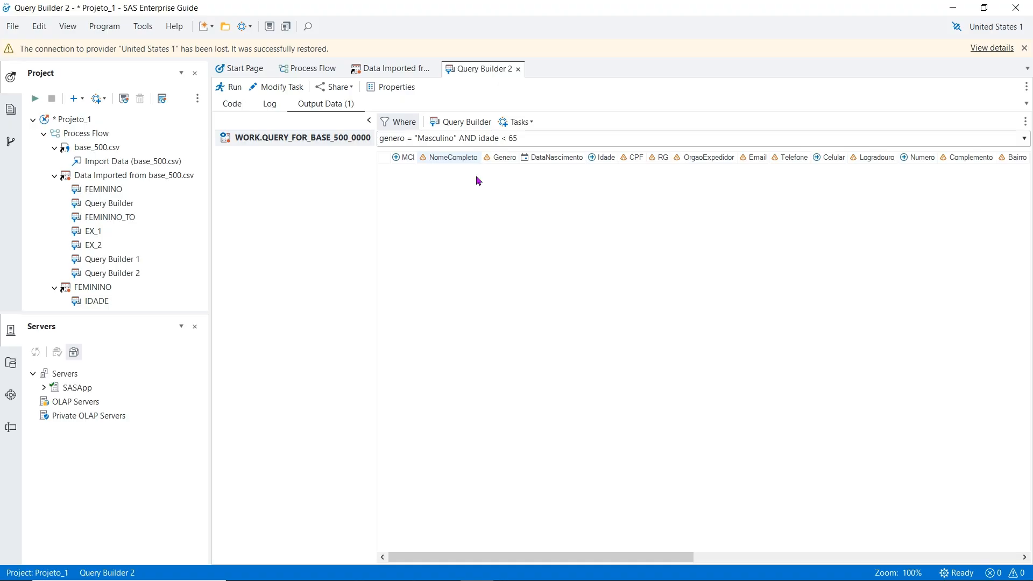
click(533, 144)
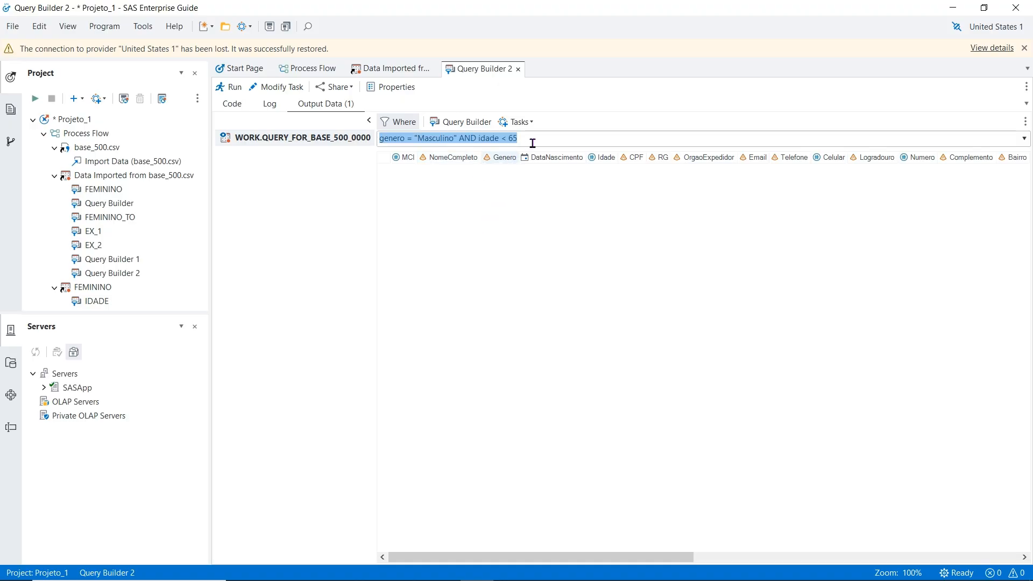
key(Delete)
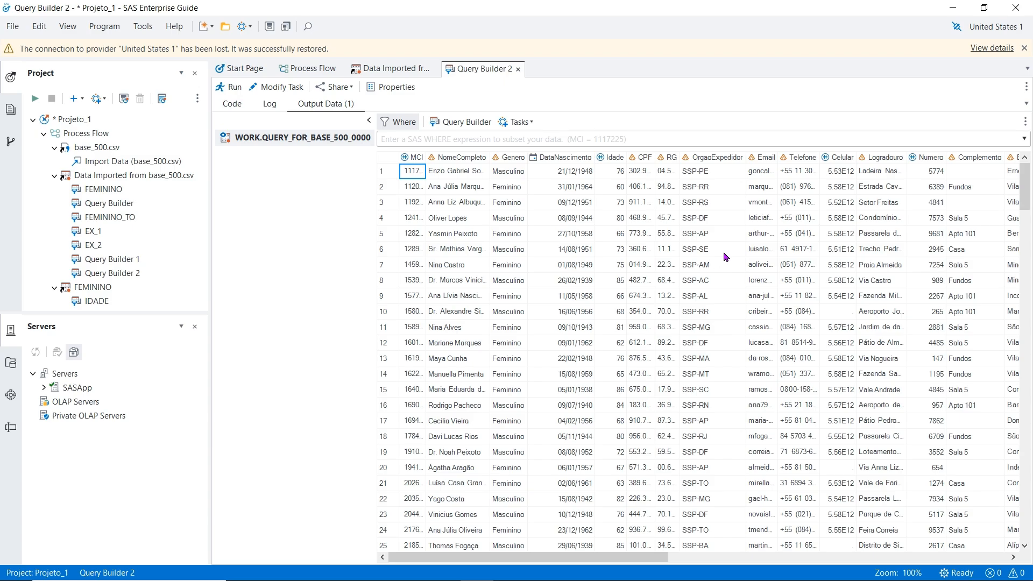
drag(1021, 195, 1021, 196)
- Copy the condition text following WHERE from the query's Filter Combination view and close that view
click(290, 88)
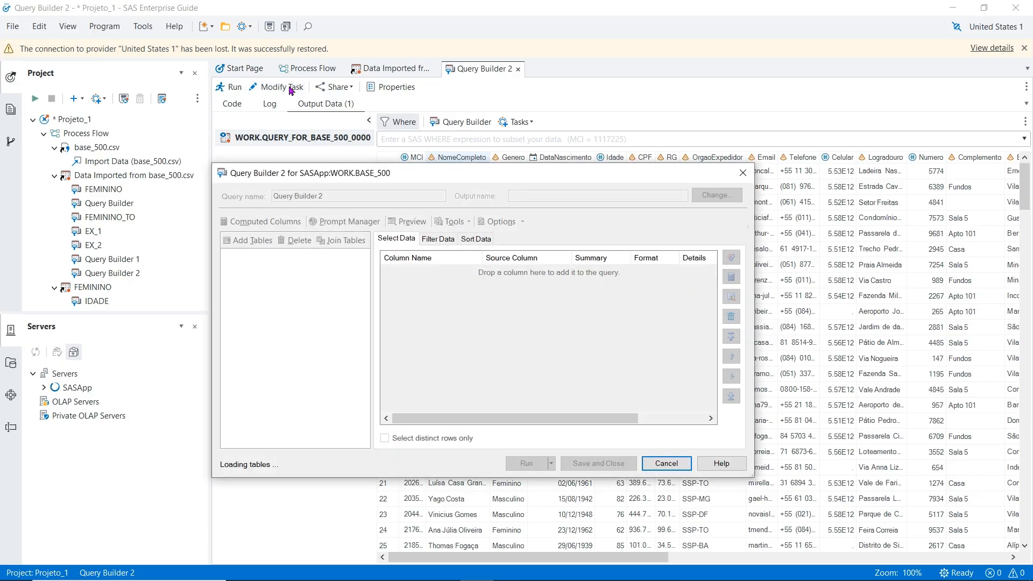
click(444, 241)
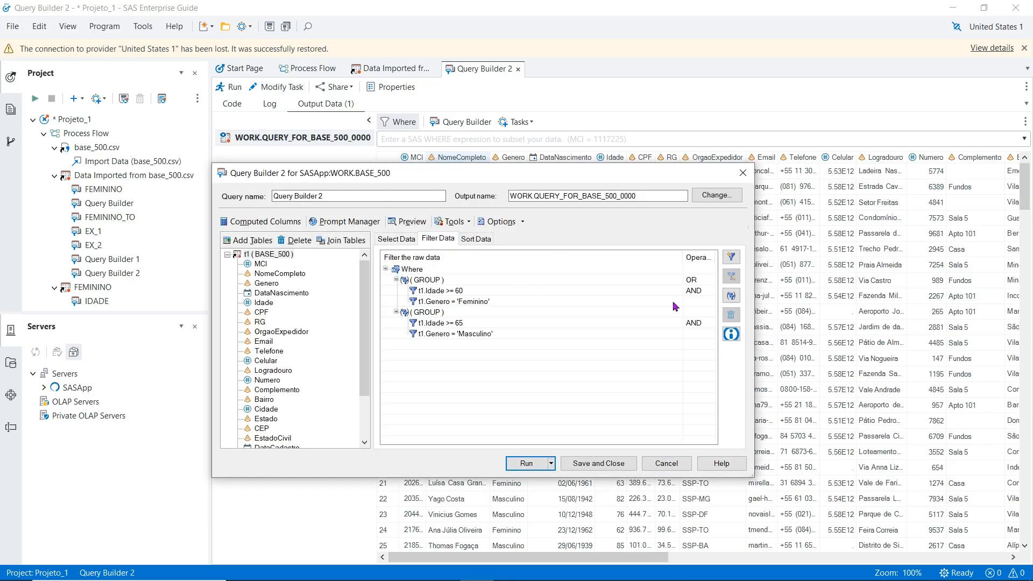
click(732, 296)
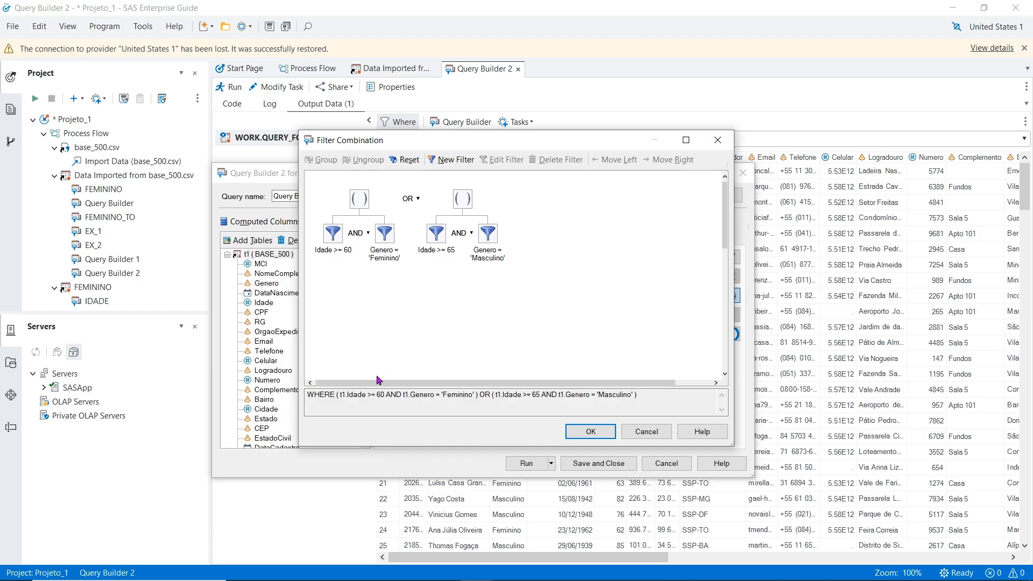
drag(337, 398, 646, 396)
key(ctrl+c)
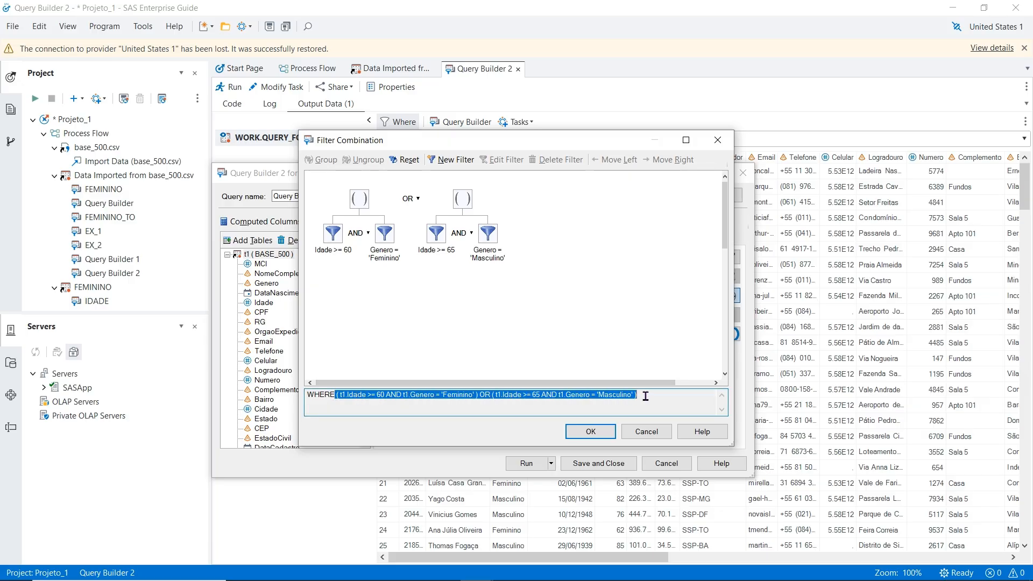
click(655, 433)
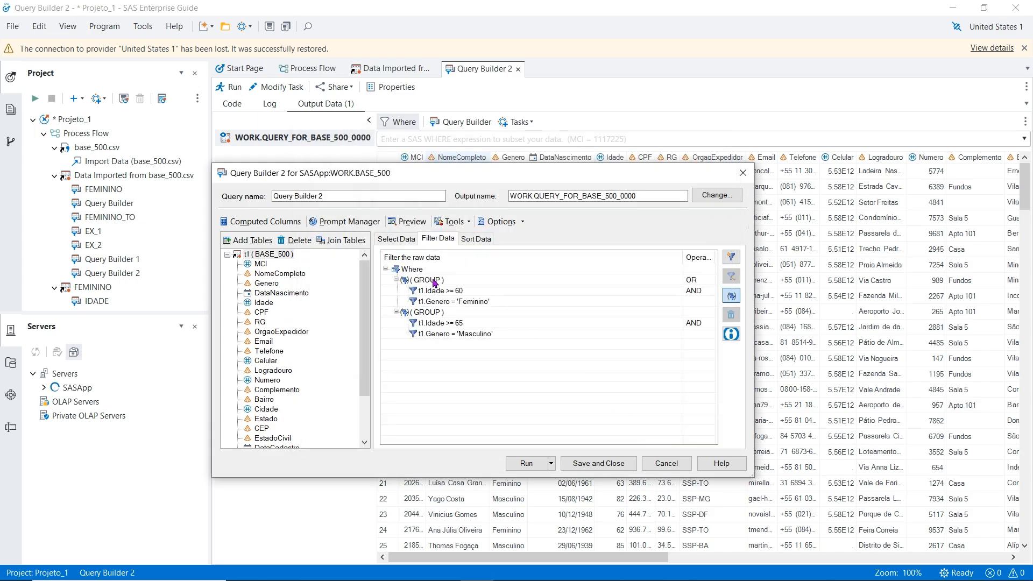
- Delete all four Idade and Genero filters from the query one by one, including those inside both groups
click(436, 293)
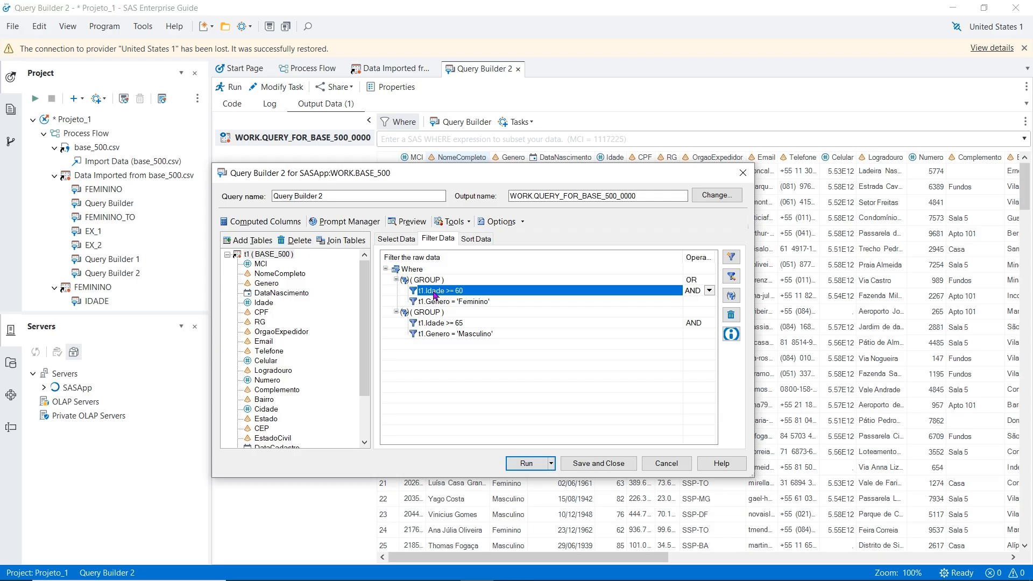
click(732, 315)
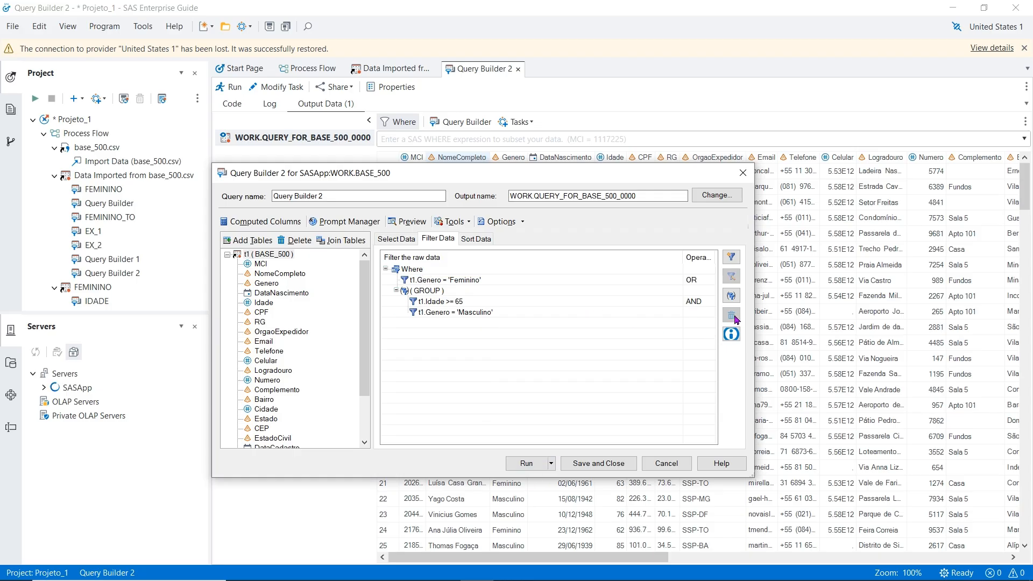
click(462, 304)
click(729, 317)
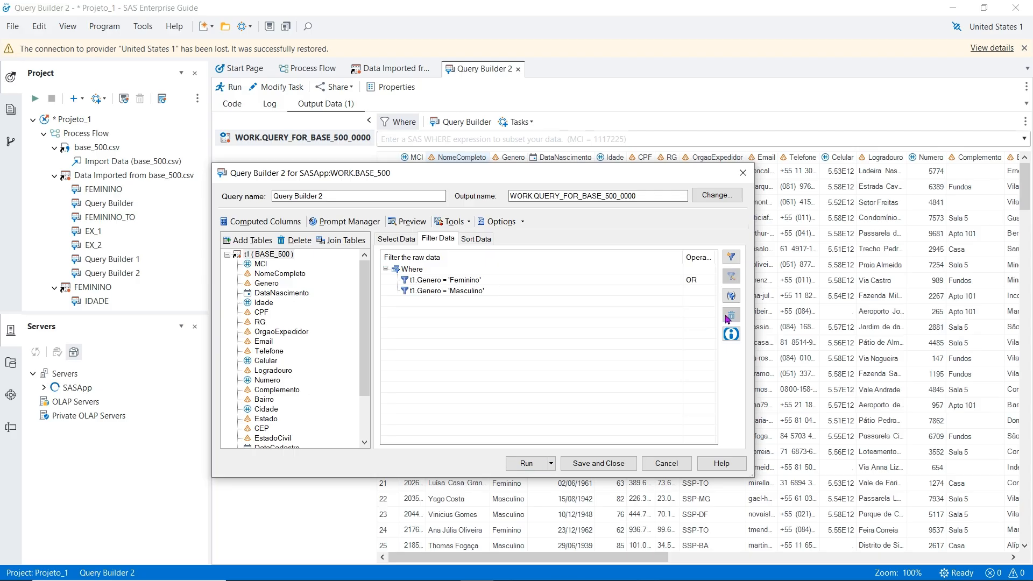
click(459, 281)
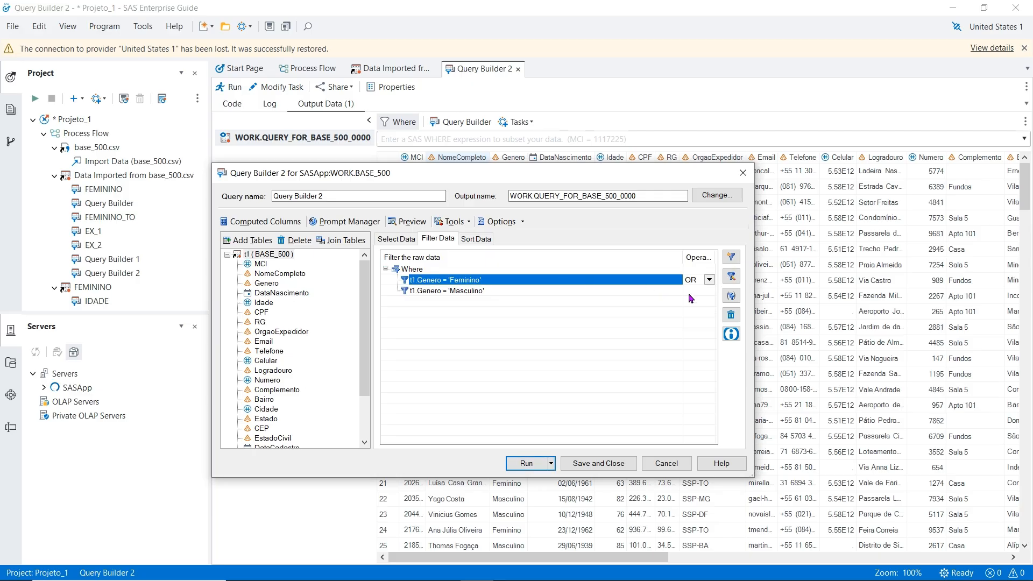
click(731, 317)
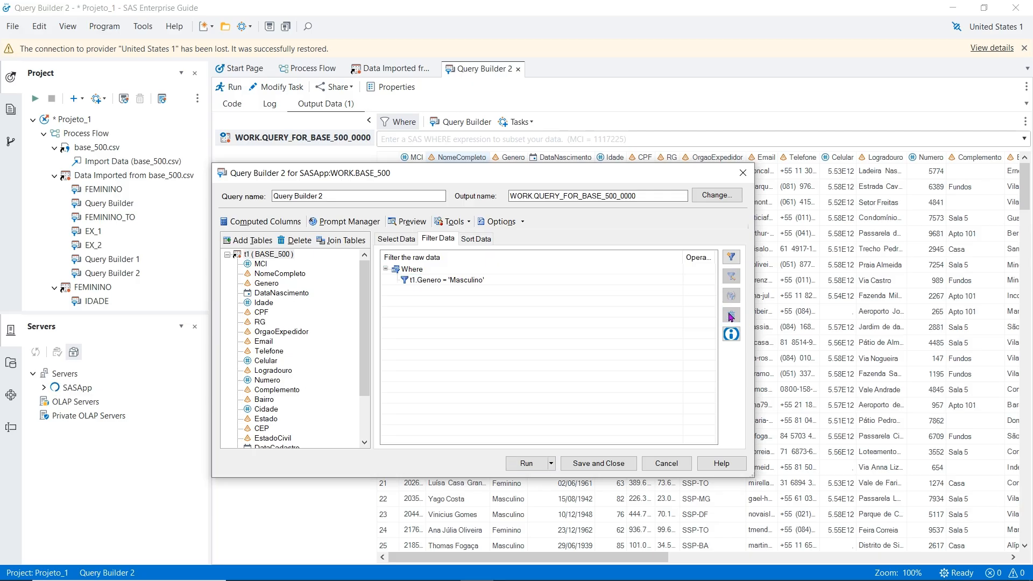
click(480, 281)
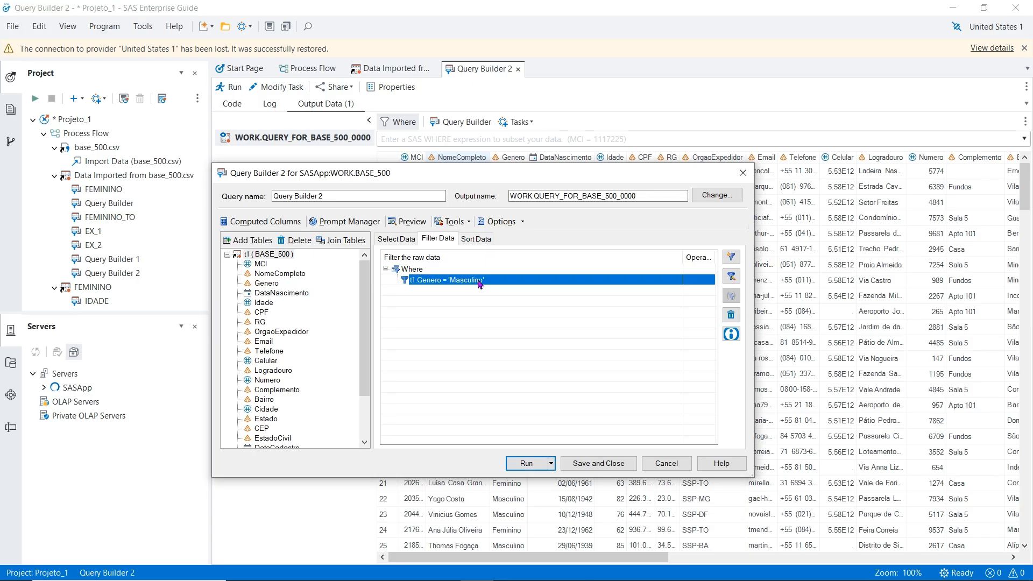
click(731, 316)
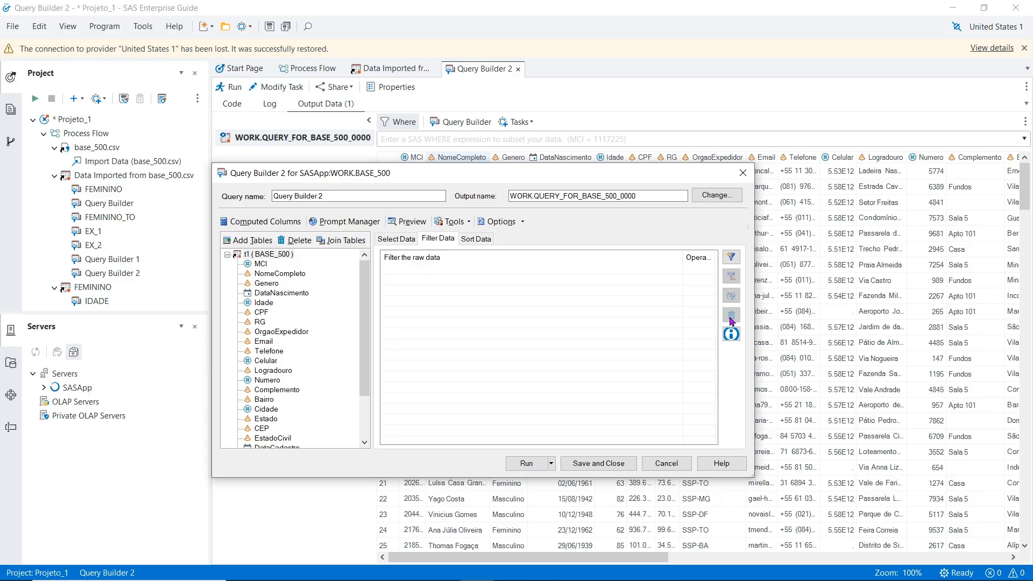
- Create an advanced filter containing the copied condition ( t1.Idade >= 60 AND t1.Genero = 'Feminino' ) OR ( t1.Idade >= 65 AND t1.Genero = 'Masculino' )
click(731, 259)
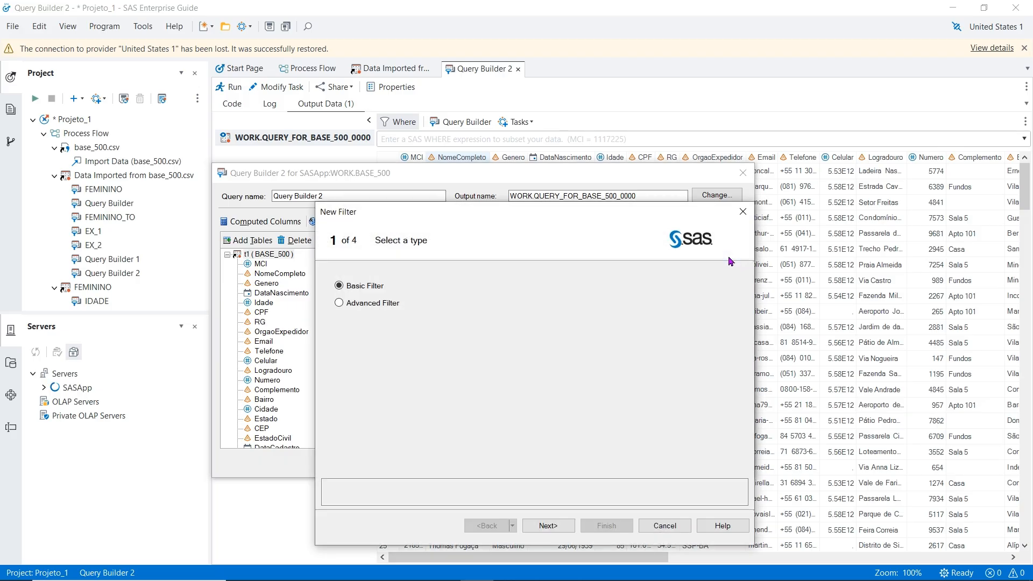
click(377, 304)
click(560, 531)
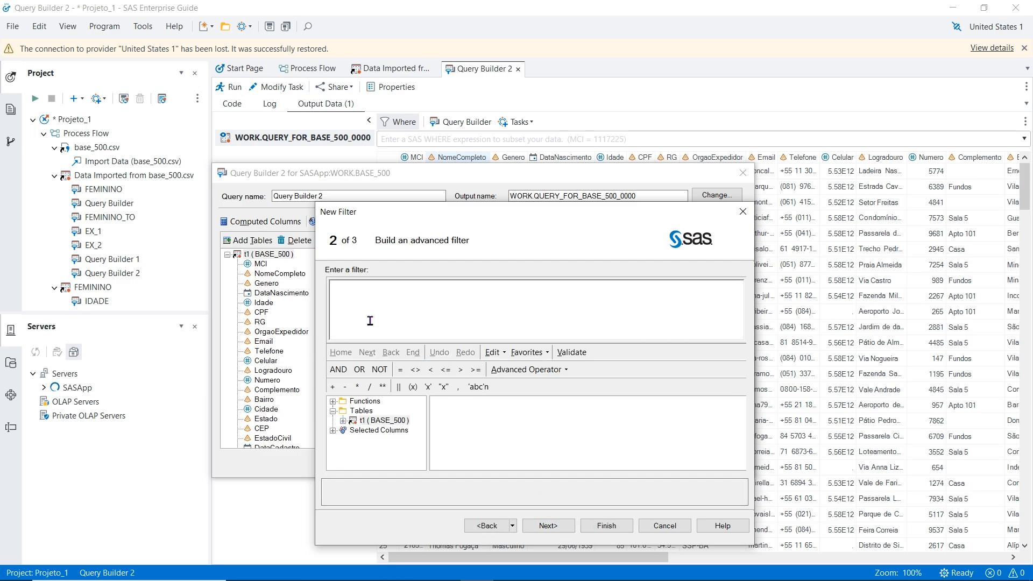
key(ctrl+v)
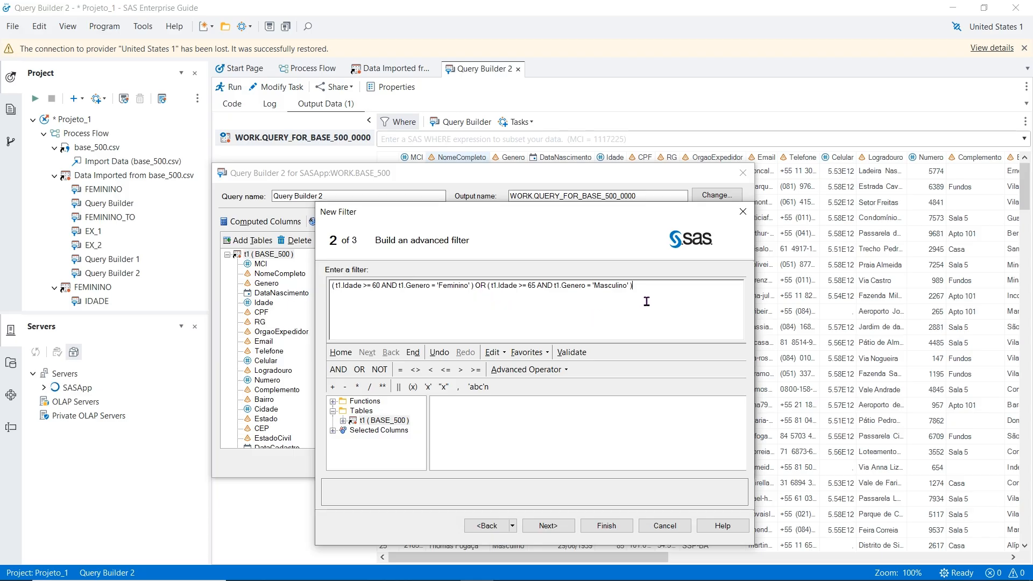
- Place the OR on its own line with blank lines around it in the advanced filter expression, and finish the filter
click(475, 286)
key(Return)
key(Return)
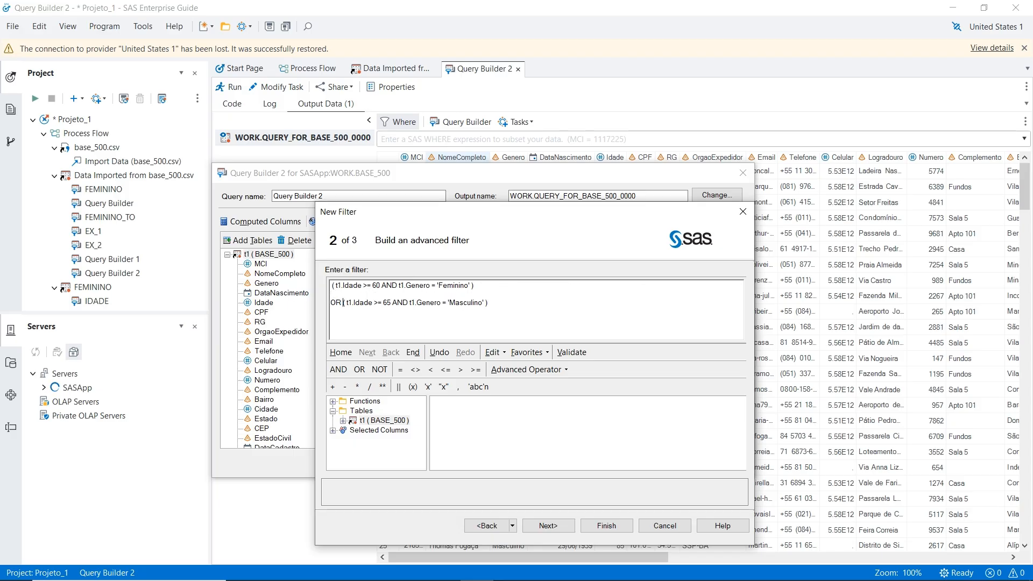
key(Return)
key(Return)
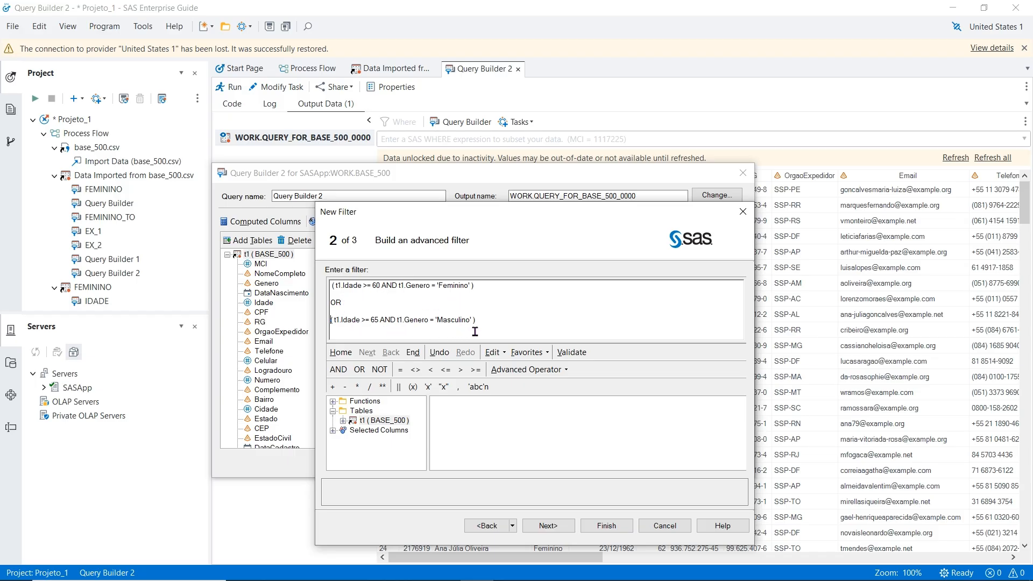
click(560, 527)
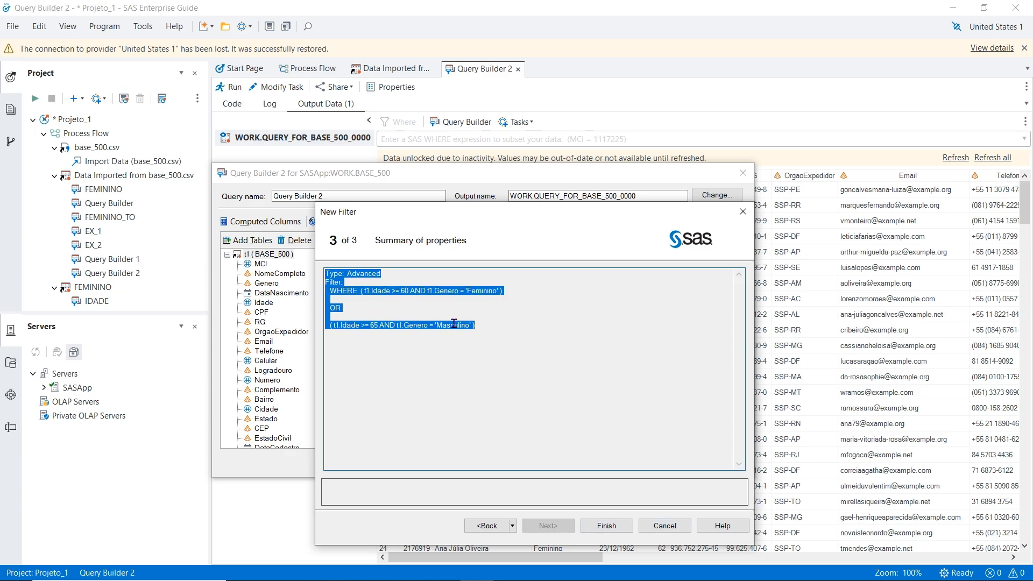
click(615, 534)
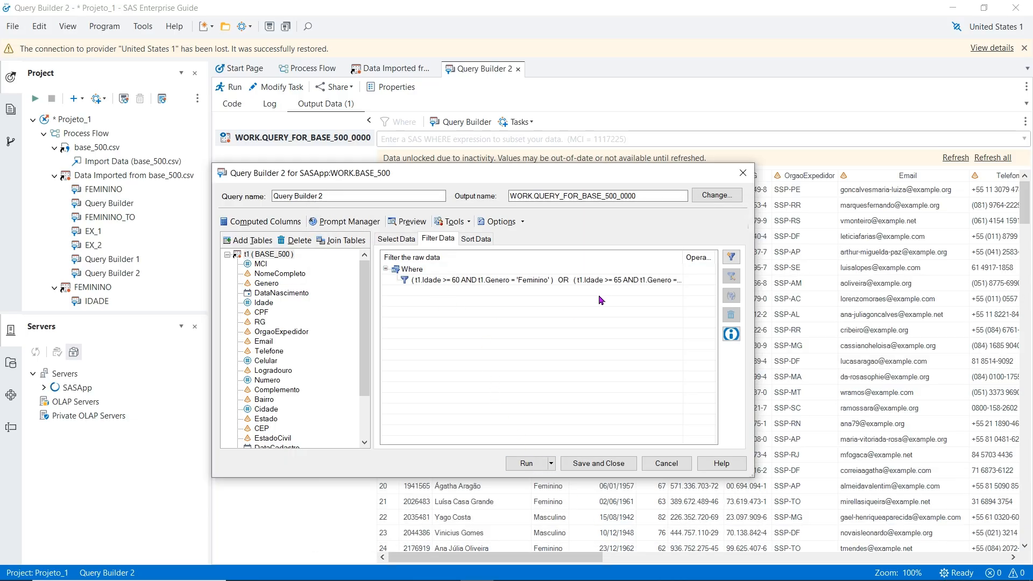
- Run the query with the advanced filter to check its output rows, and reopen the query's filter definition
click(530, 464)
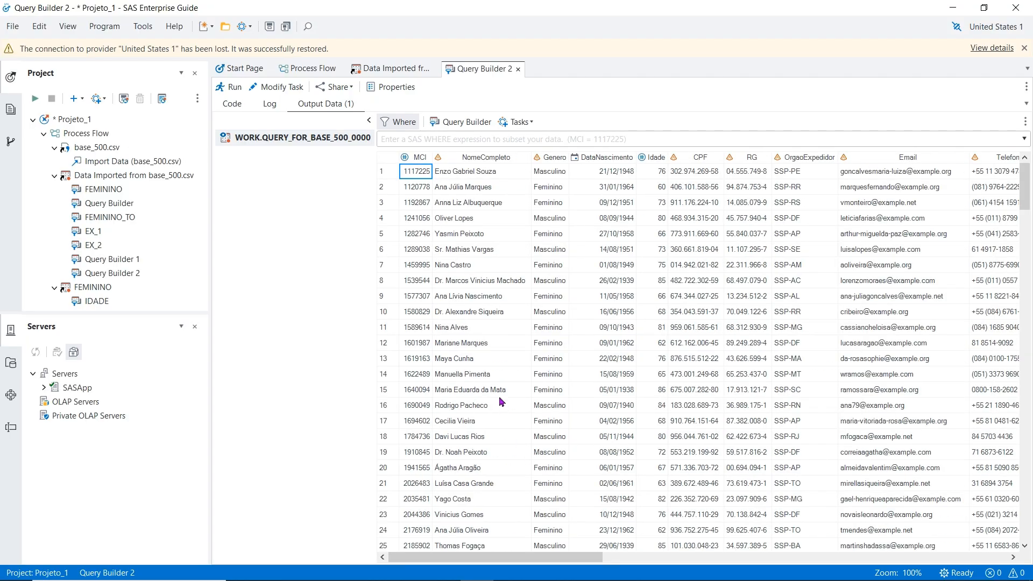
drag(1023, 198, 1023, 198)
click(285, 90)
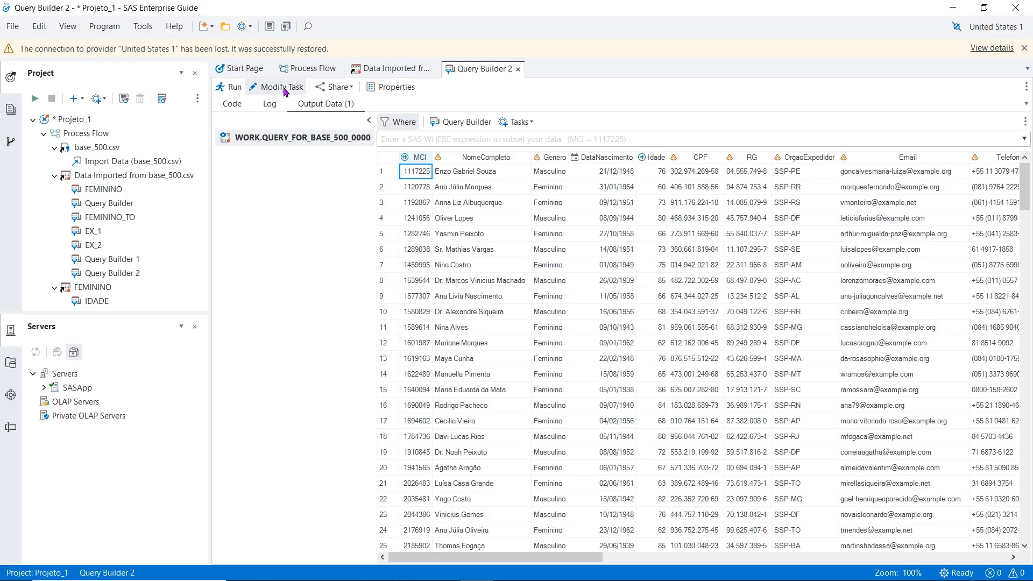
click(440, 239)
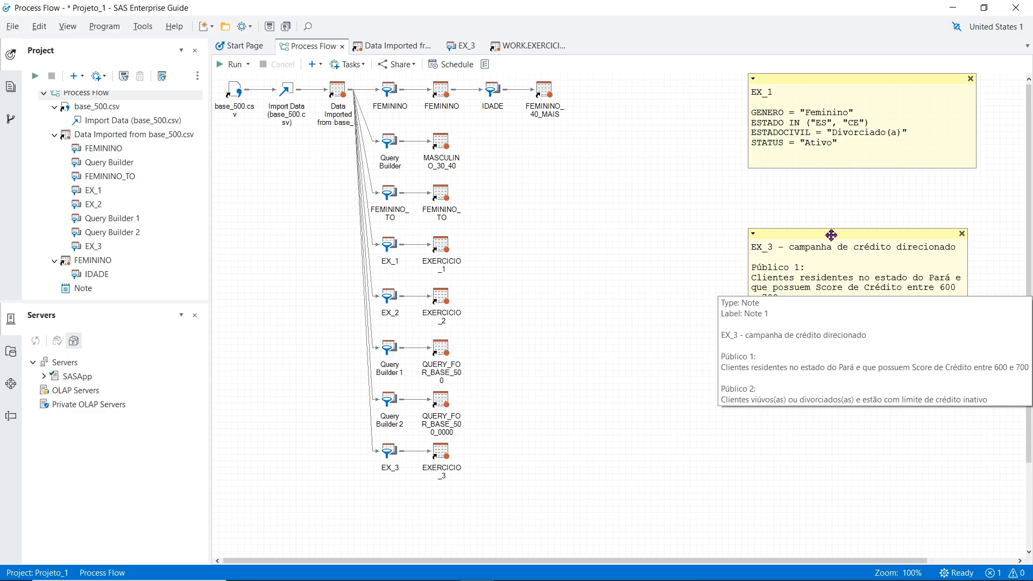
- Move the EX_3 note closer to the query nodes in the process flow and open the EXERCICIO_3 output table
drag(832, 236, 735, 223)
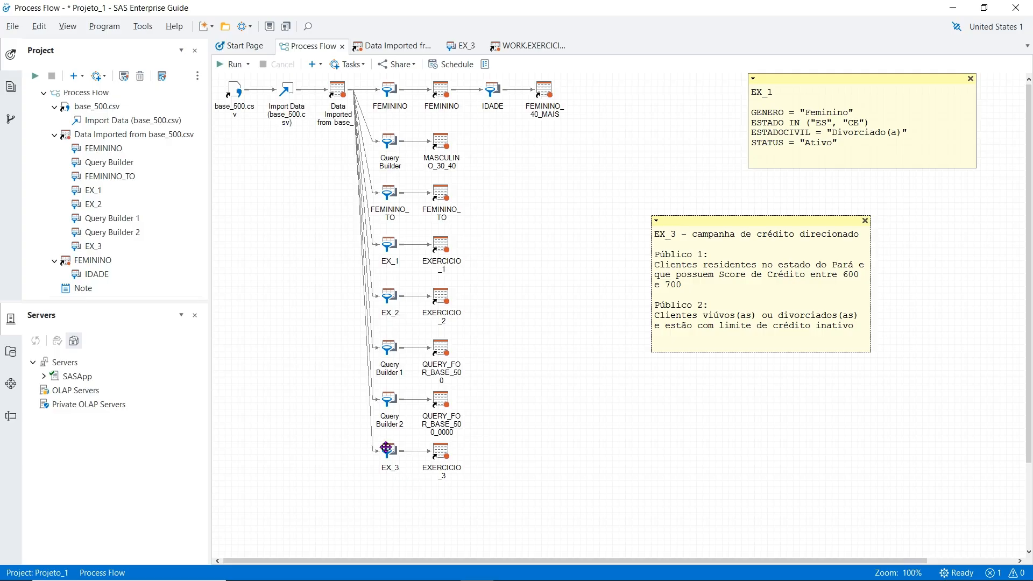
double_click(440, 456)
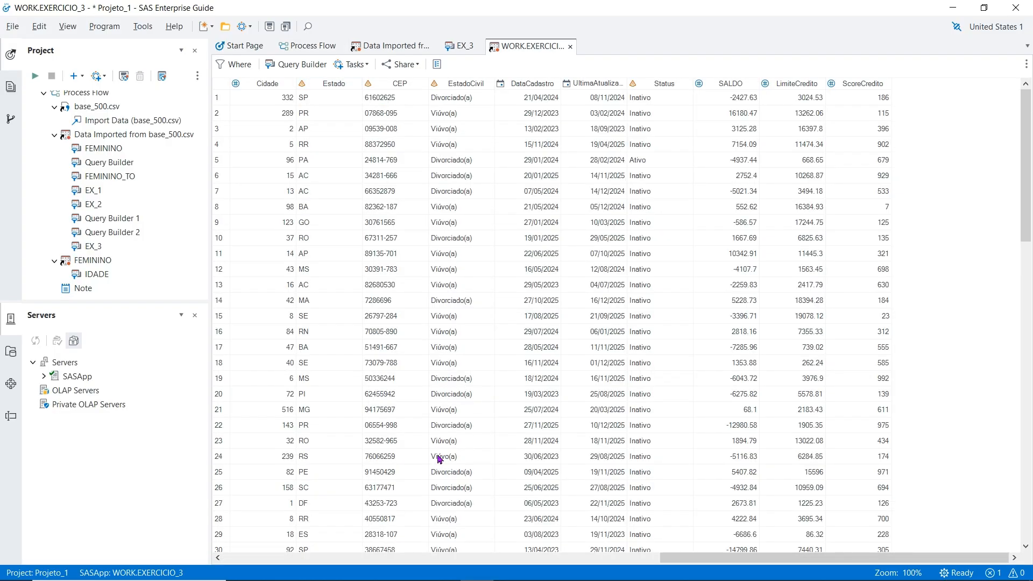
drag(1026, 174, 1026, 174)
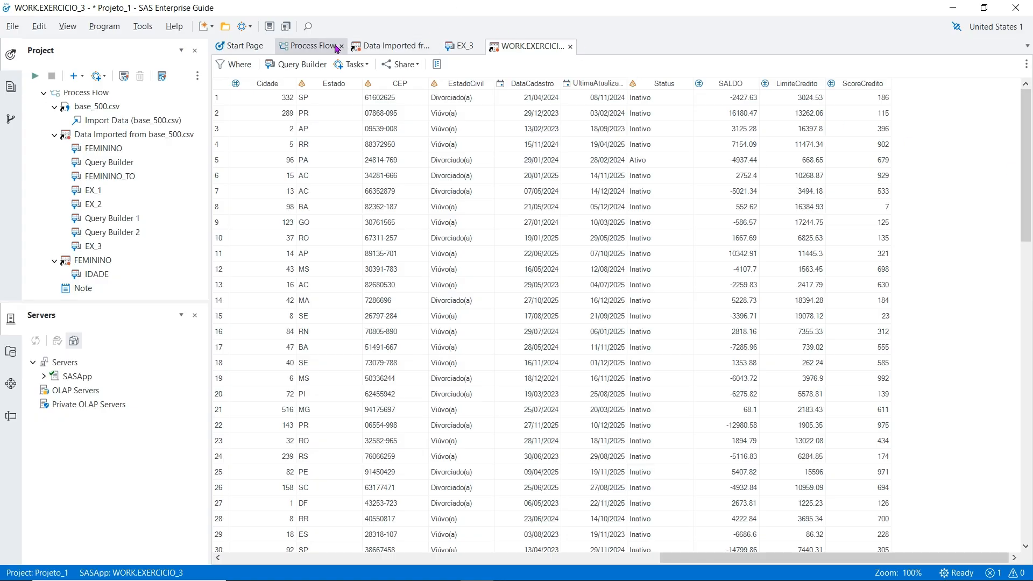
- Review the EX_3 note's criteria in the process flow and check the number of rows in the EXERCICIO_3 table
click(317, 47)
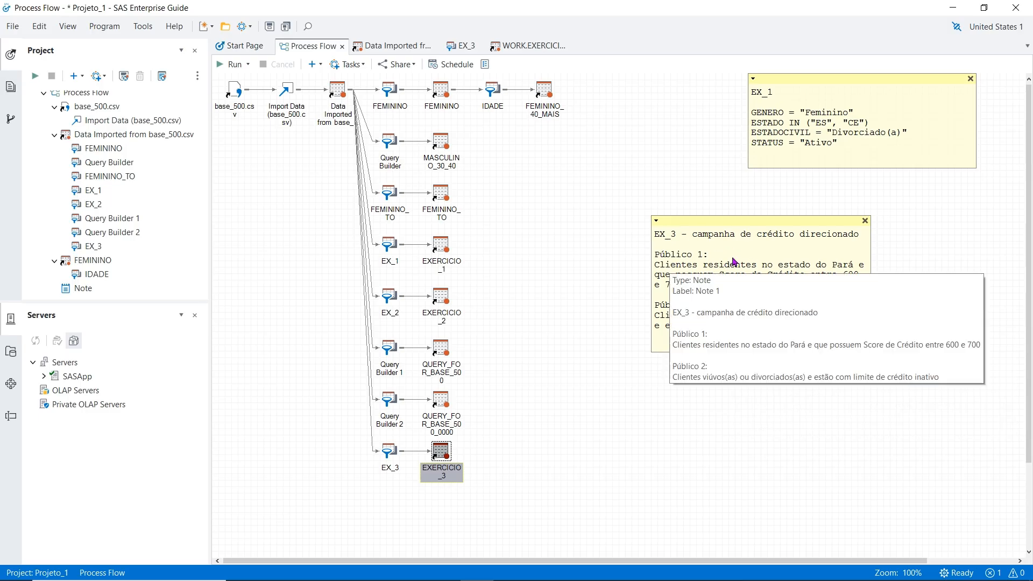
double_click(443, 452)
mouse_move(1026, 191)
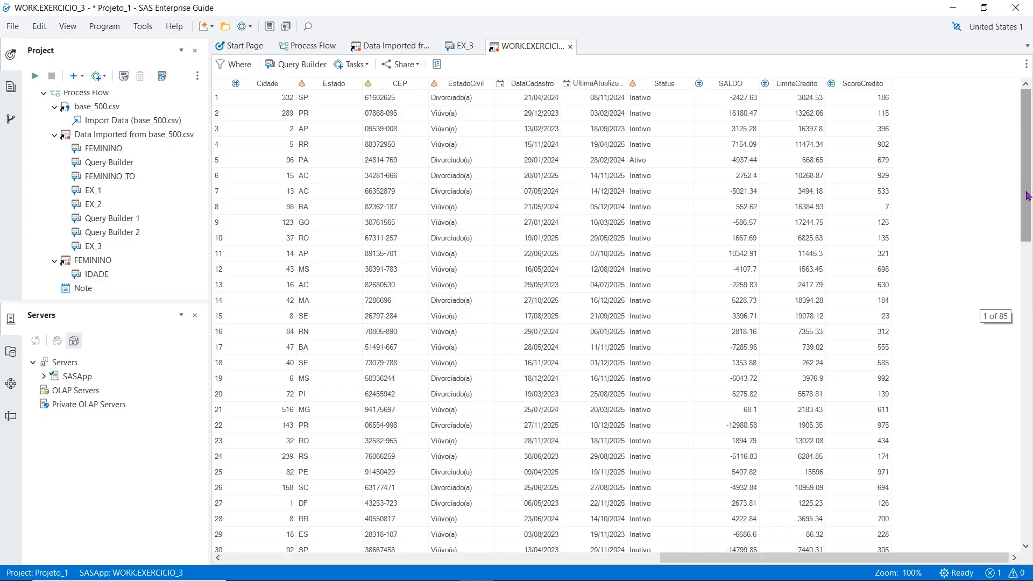